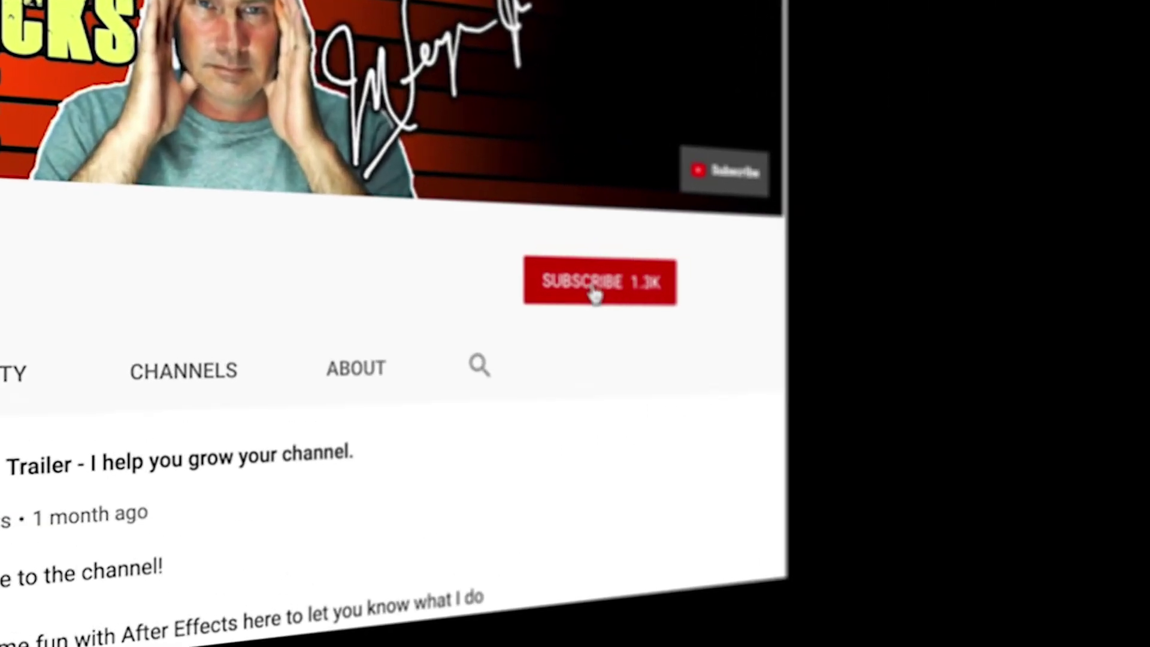
# Hit Subscribe on the YouTube tips channel page.
pyautogui.click(594, 292)
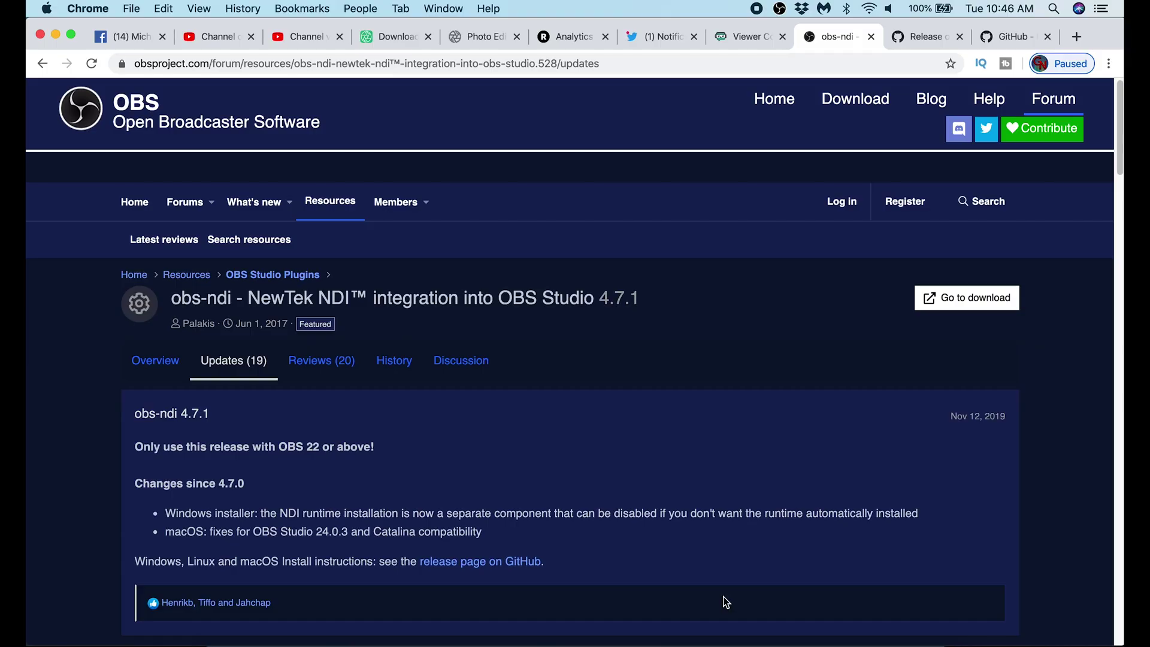
# On the obs-ndi 4.7.1 GitHub release page, download the NDI runtime libNDI_for_Mac.pkg.
pyautogui.scroll(-3, 694, 466)
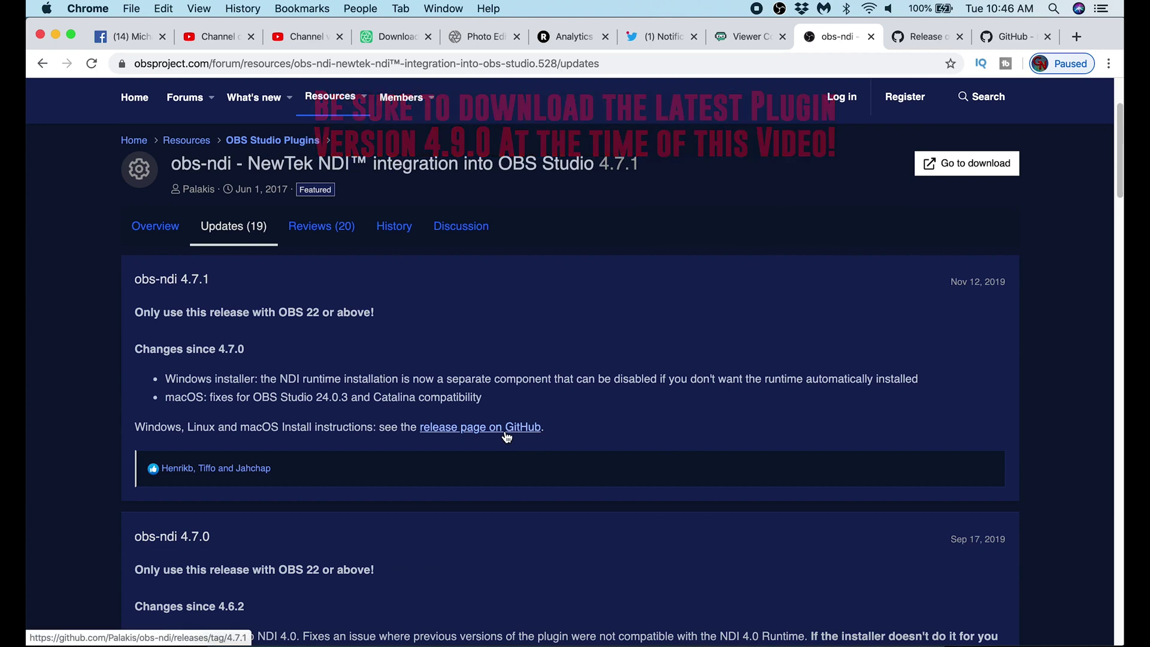
pyautogui.hotkey('ctrl', 'Tab')
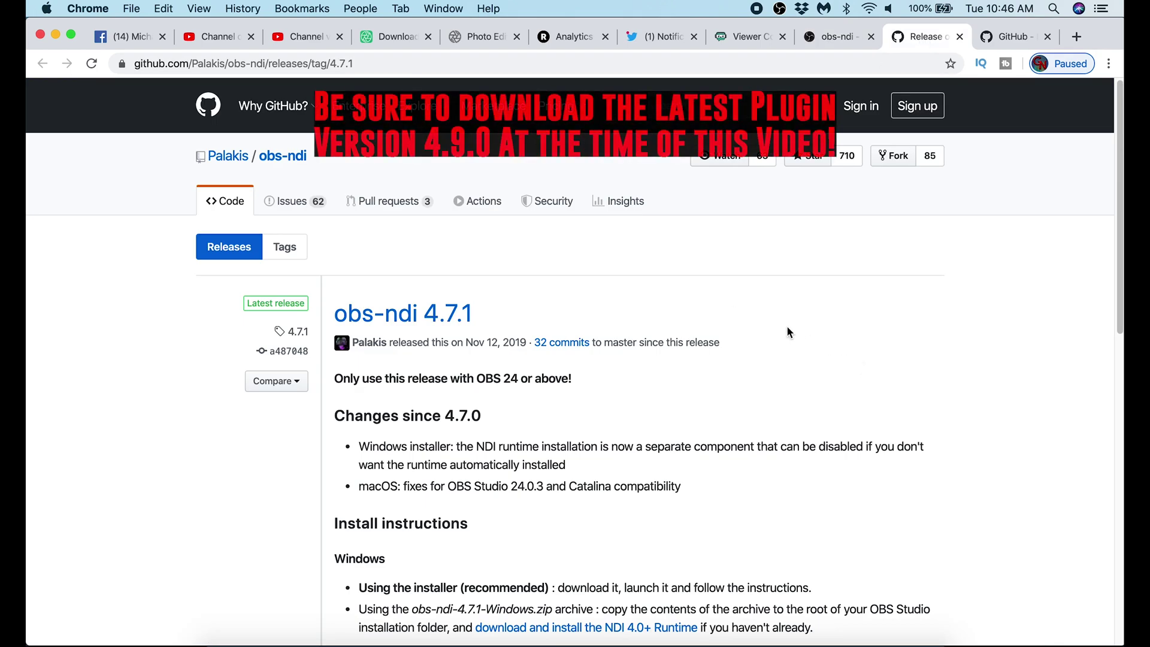
pyautogui.scroll(-3, 762, 447)
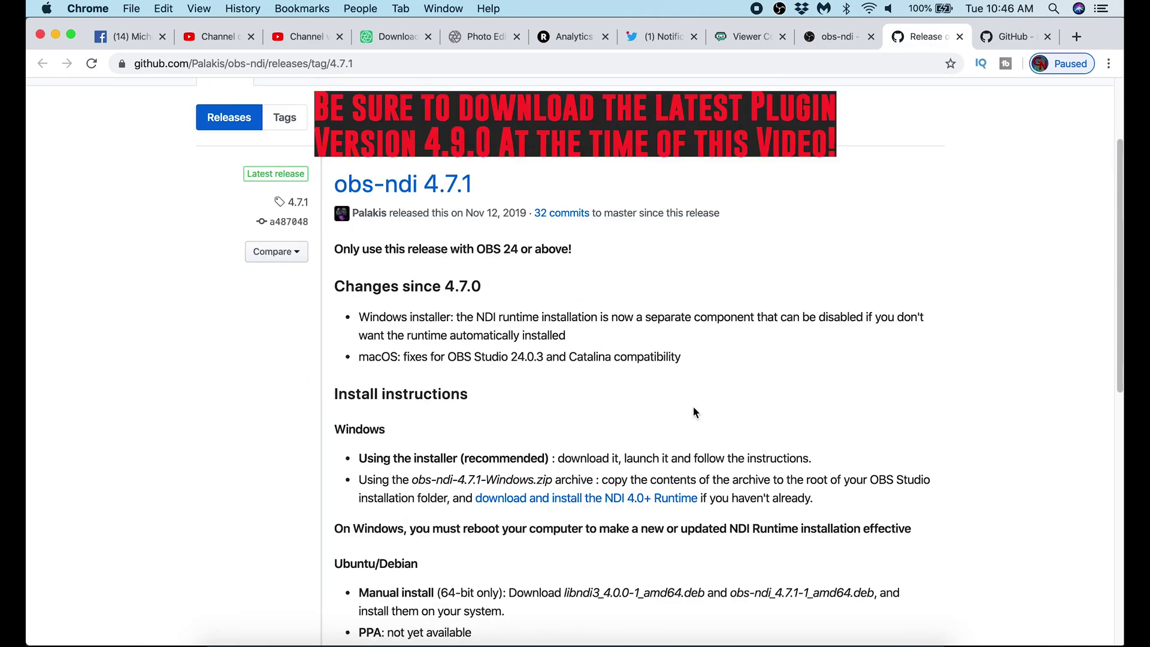
pyautogui.scroll(-2, 692, 406)
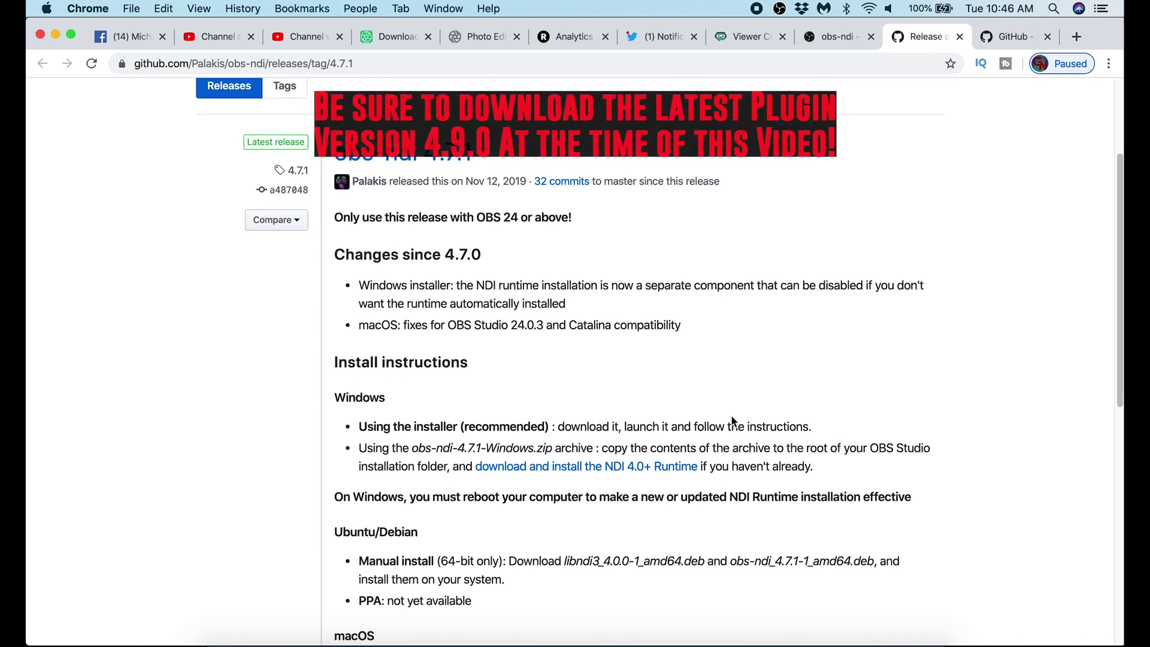
pyautogui.scroll(-4, 732, 413)
pyautogui.scroll(-2, 735, 414)
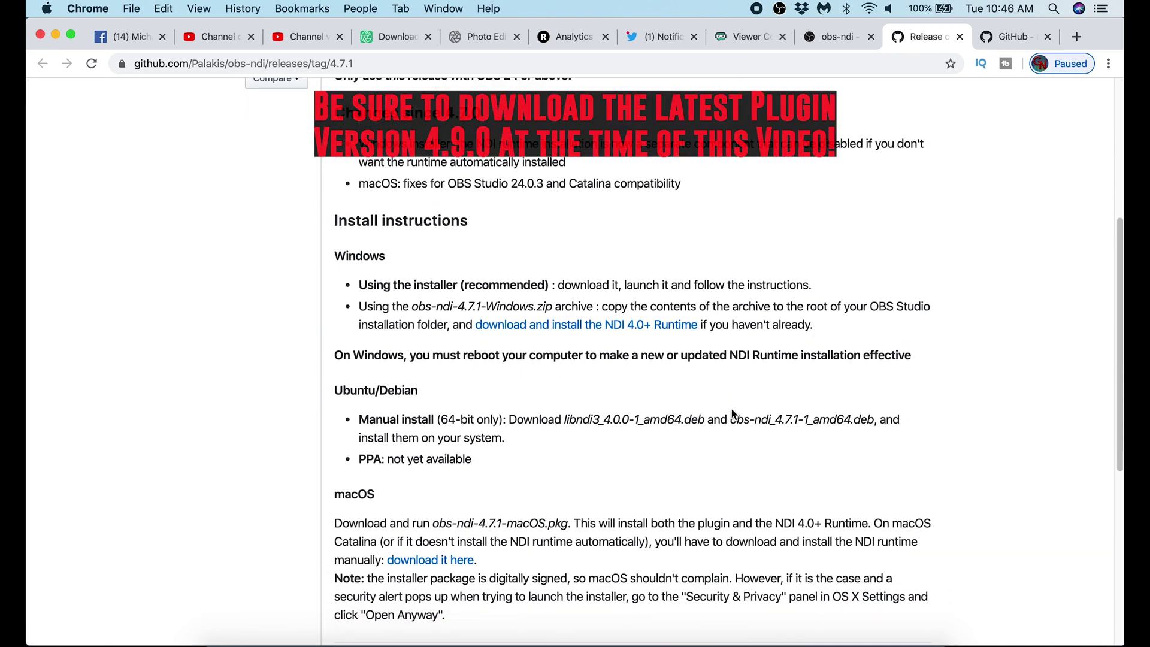
pyautogui.scroll(-4, 734, 414)
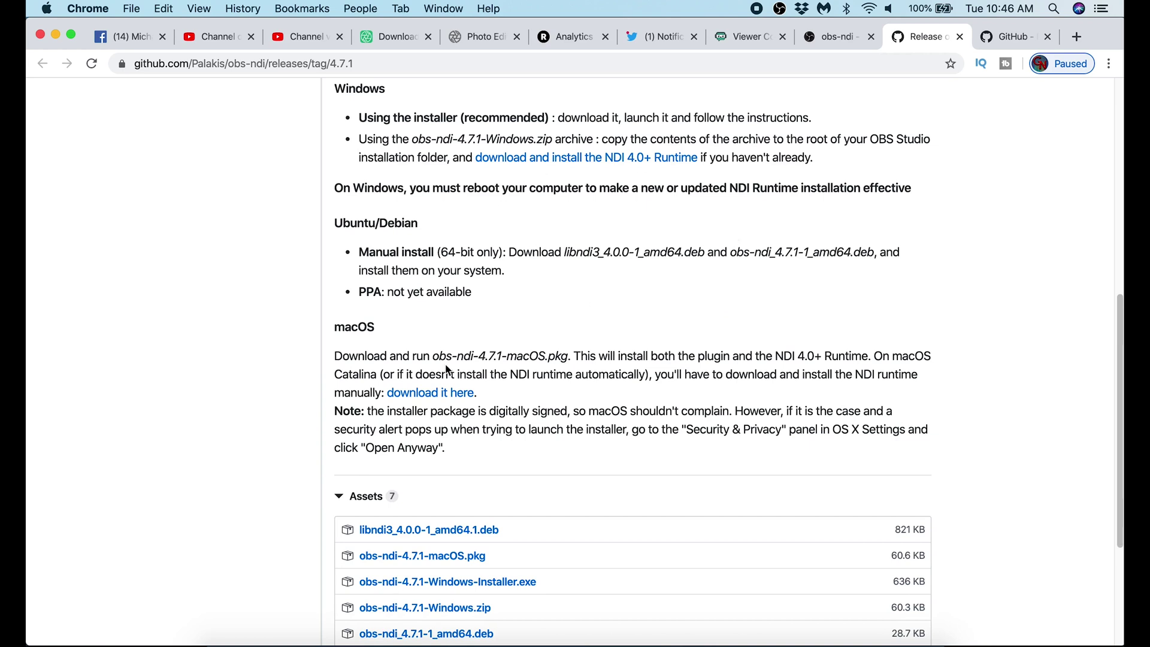
pyautogui.click(430, 394)
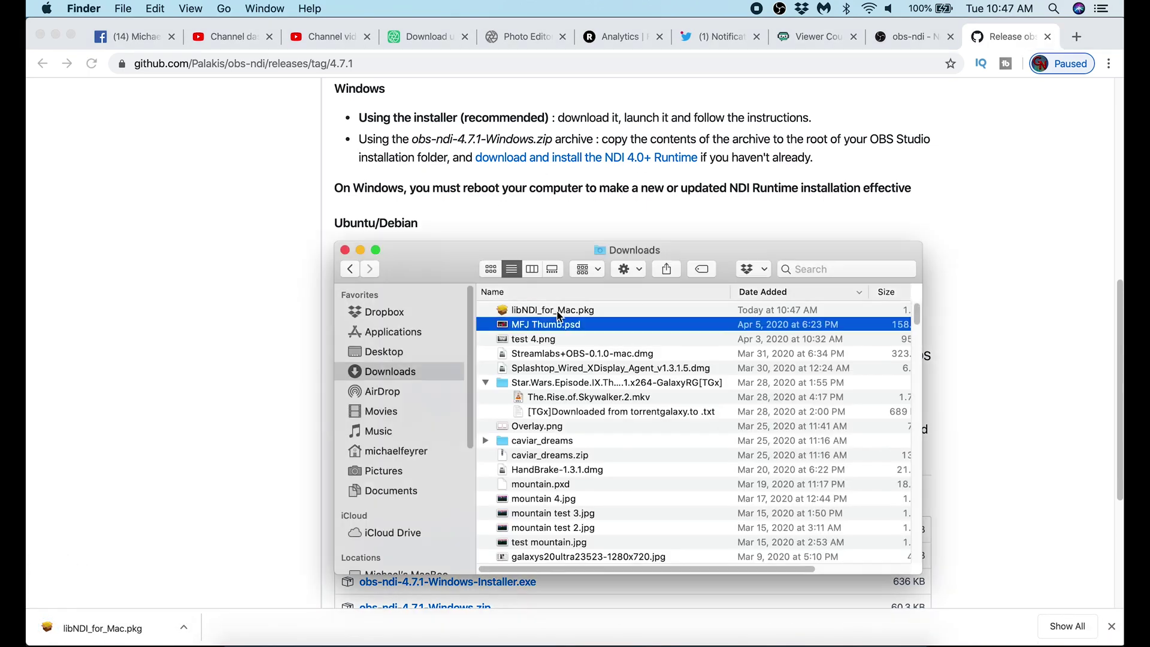
# Install libNDI_for_Mac.pkg, accepting the license and authorising with the account password, then trash the package.
pyautogui.doubleClick(557, 312)
pyautogui.click(756, 443)
pyautogui.click(757, 443)
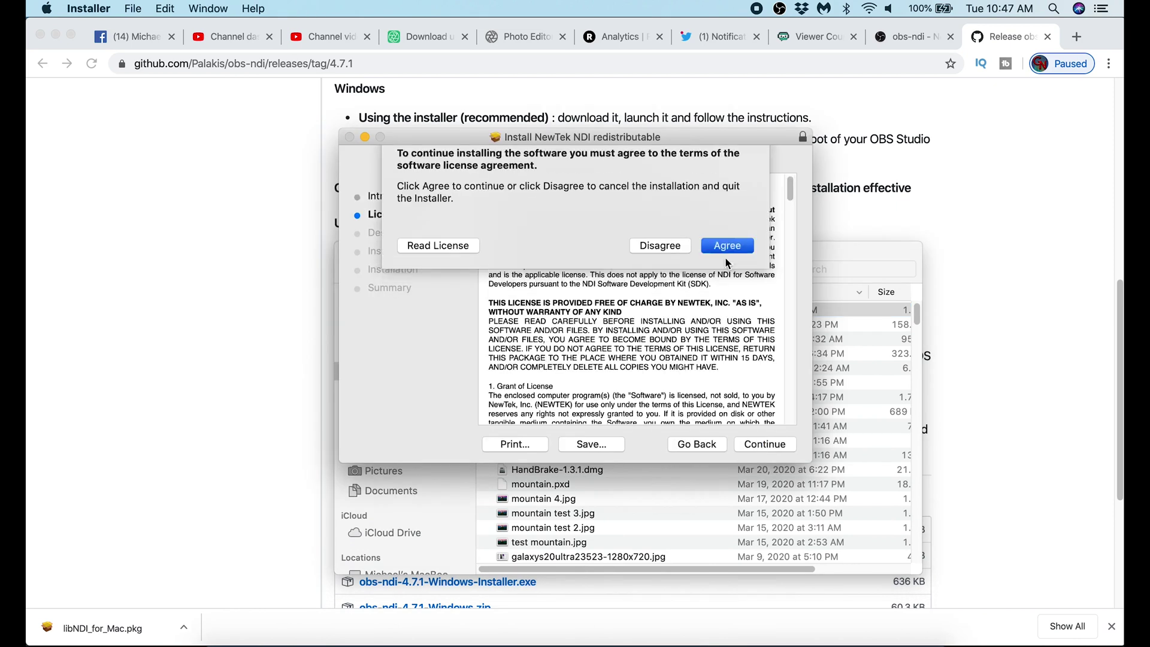
pyautogui.click(726, 248)
pyautogui.click(767, 445)
pyautogui.write('******')
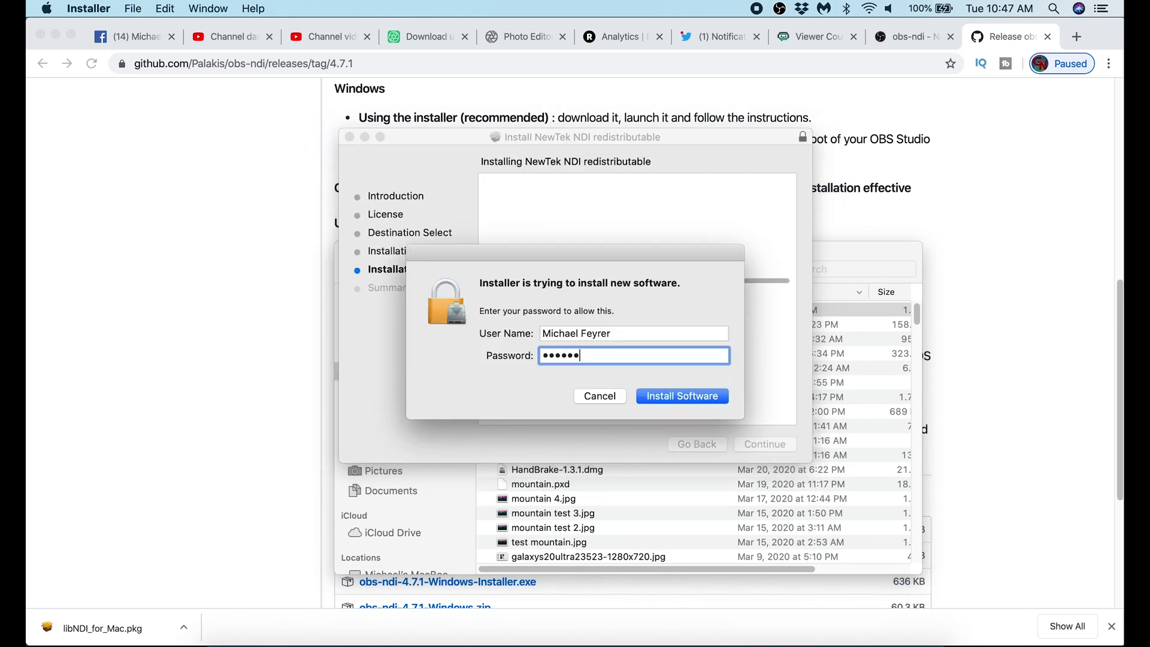
pyautogui.click(683, 396)
pyautogui.click(747, 442)
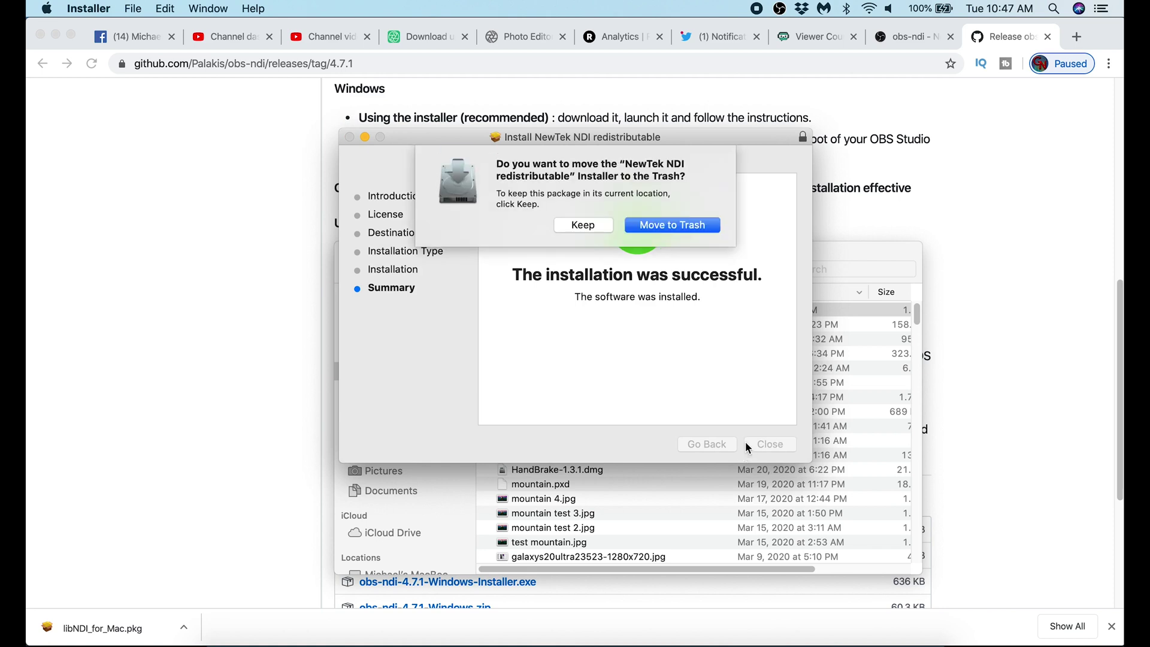
pyautogui.click(683, 228)
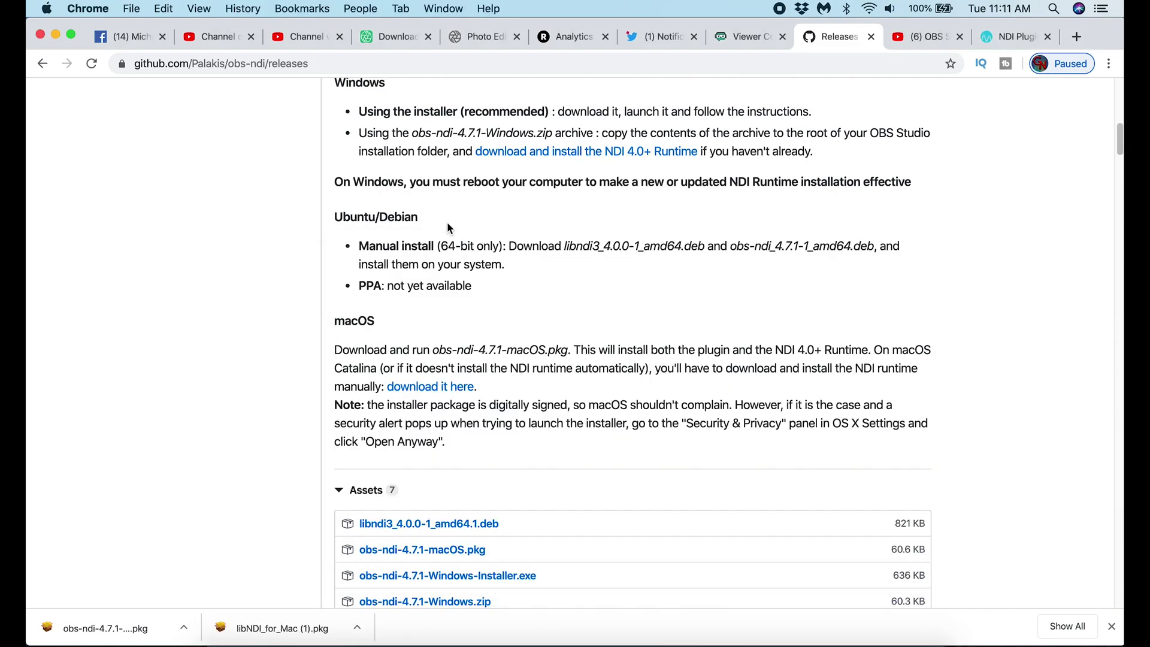
# Download obs-ndi-4.7.1-macOS.pkg from the release's Assets list.
pyautogui.scroll(3, 318, 186)
pyautogui.scroll(-4, 444, 398)
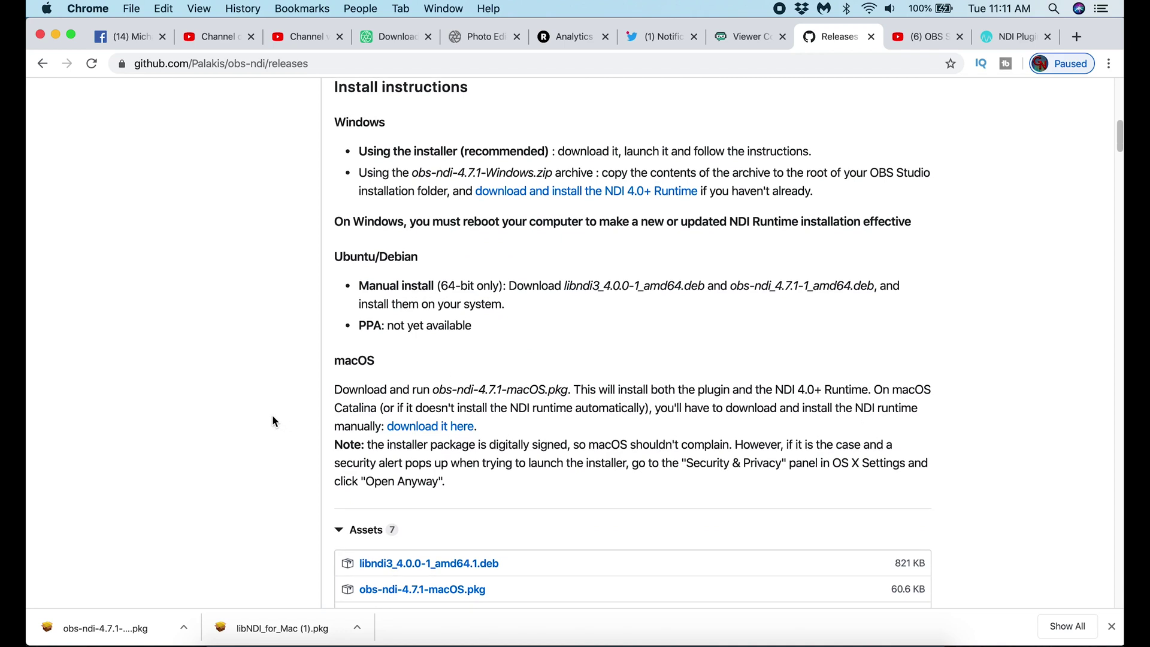
pyautogui.scroll(-5, 272, 415)
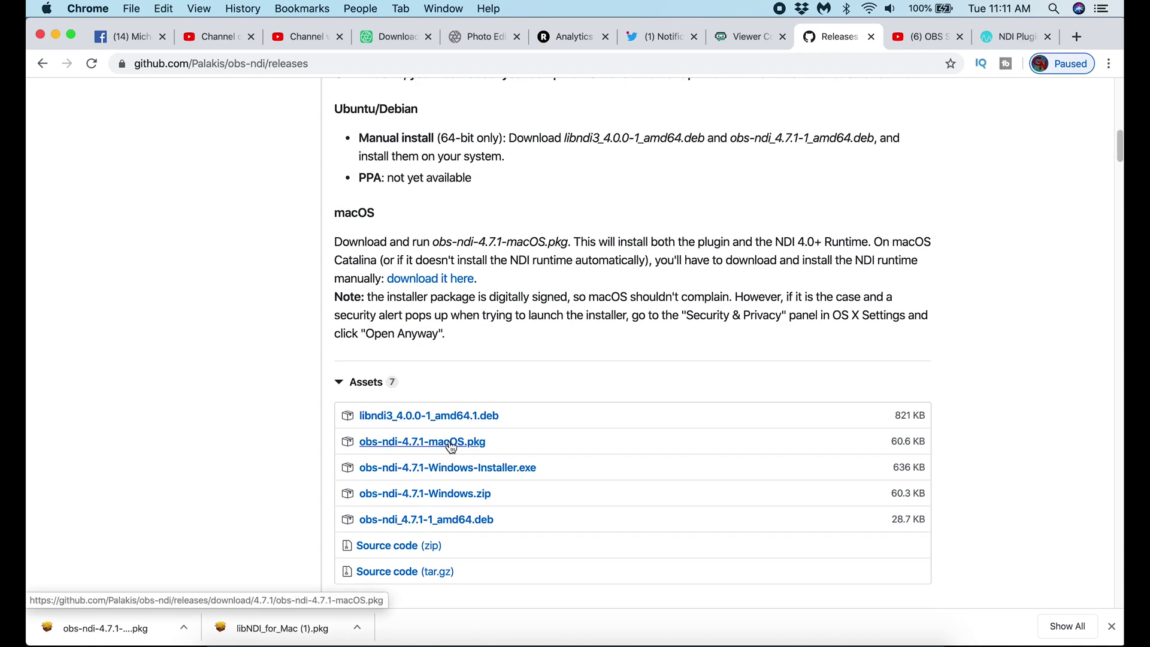
pyautogui.click(451, 443)
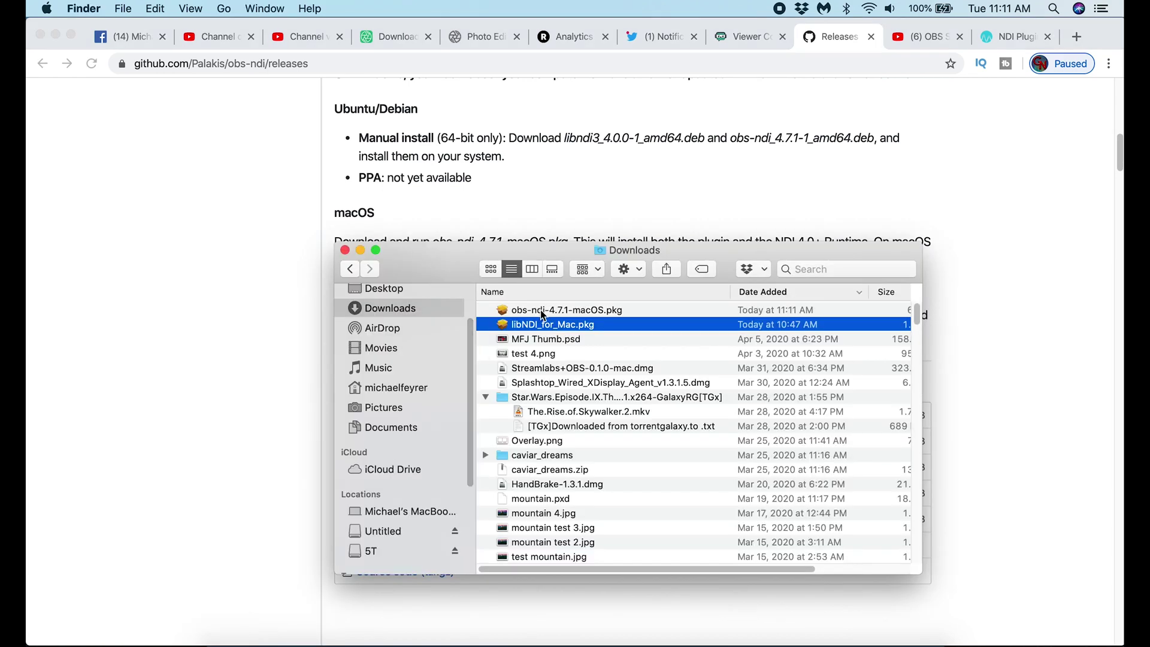
# Open obs-ndi-4.7.1-macOS.pkg via right-click Open to bypass the unverified-developer warning.
pyautogui.click(543, 312)
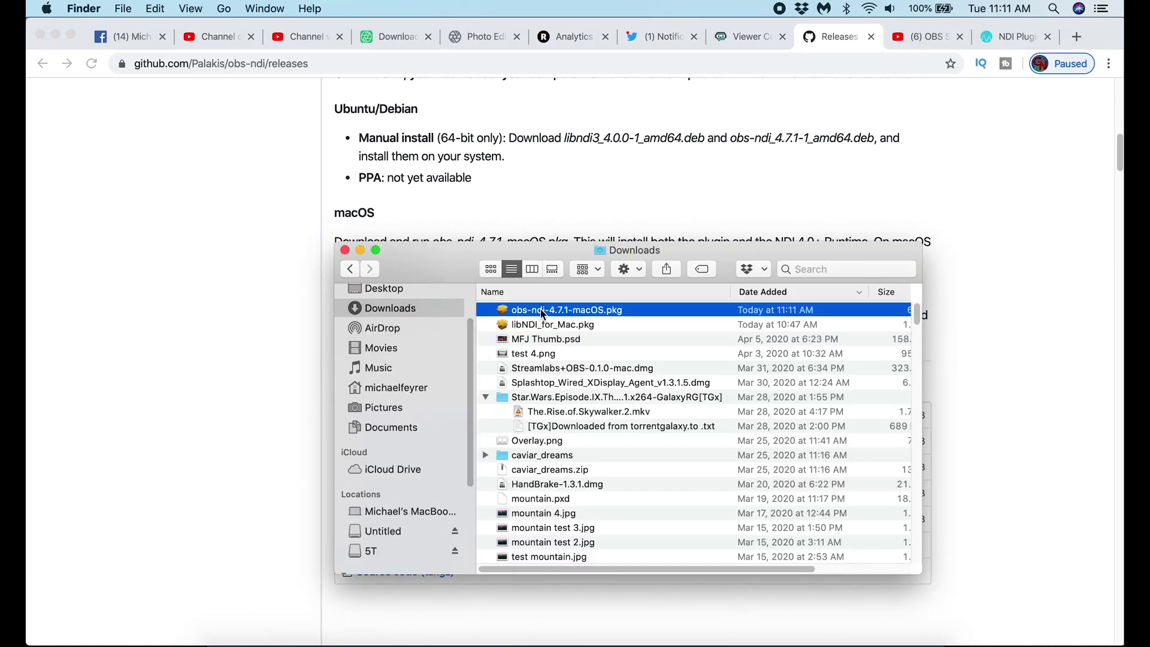
pyautogui.doubleClick(542, 311)
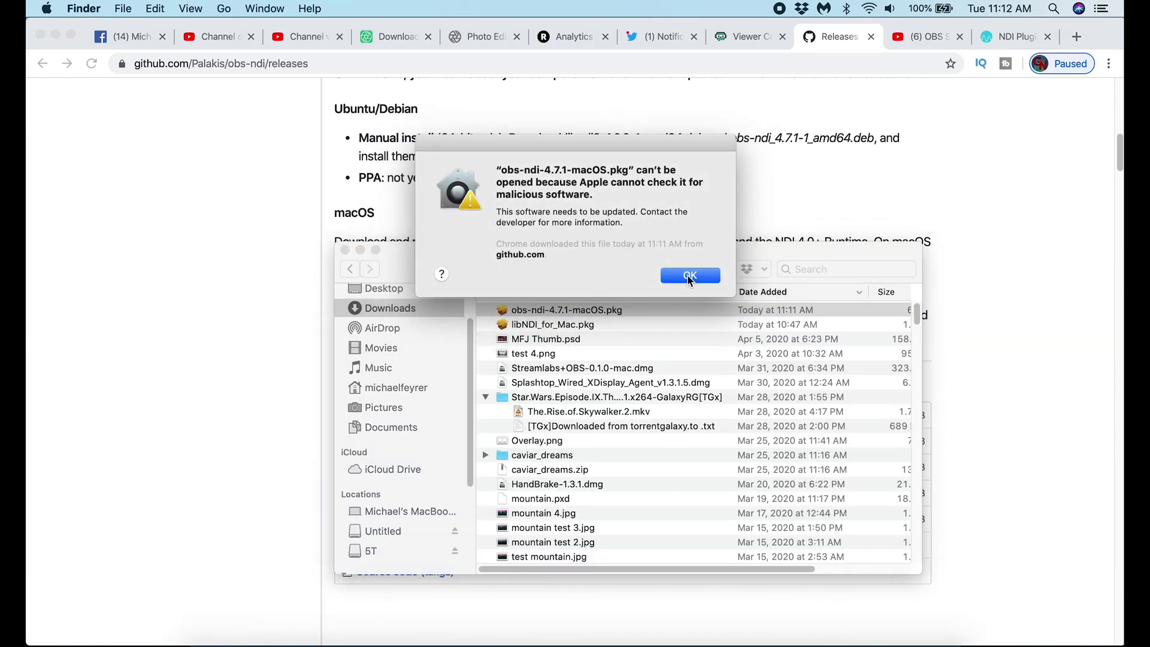
pyautogui.click(690, 277)
pyautogui.rightClick(543, 312)
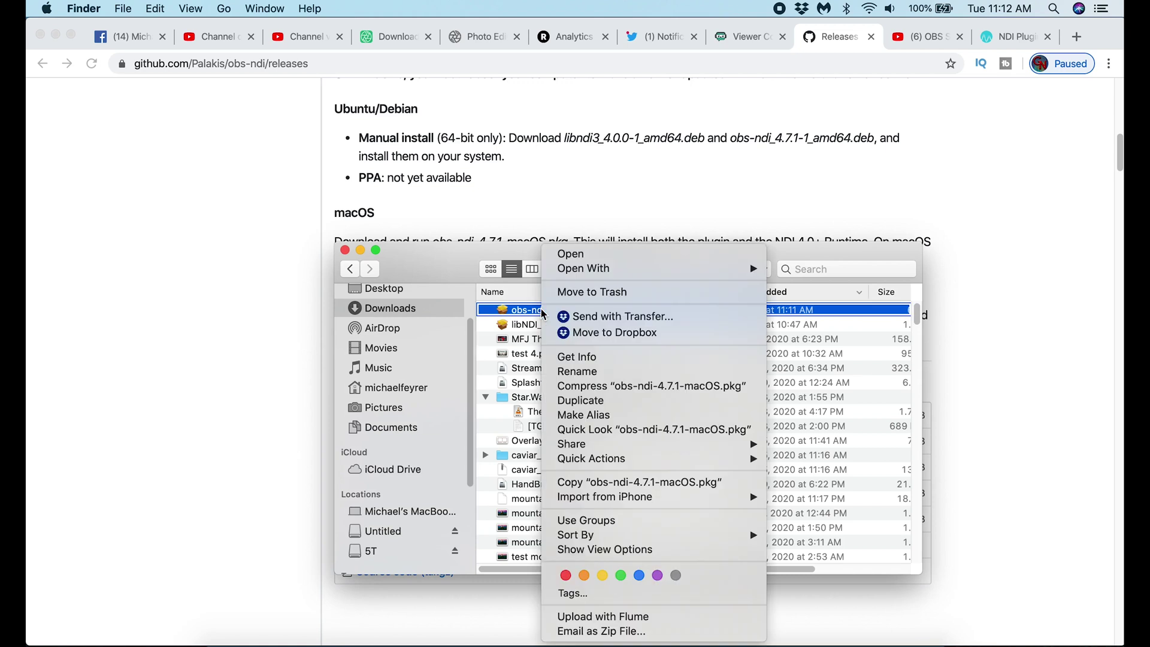
pyautogui.click(573, 256)
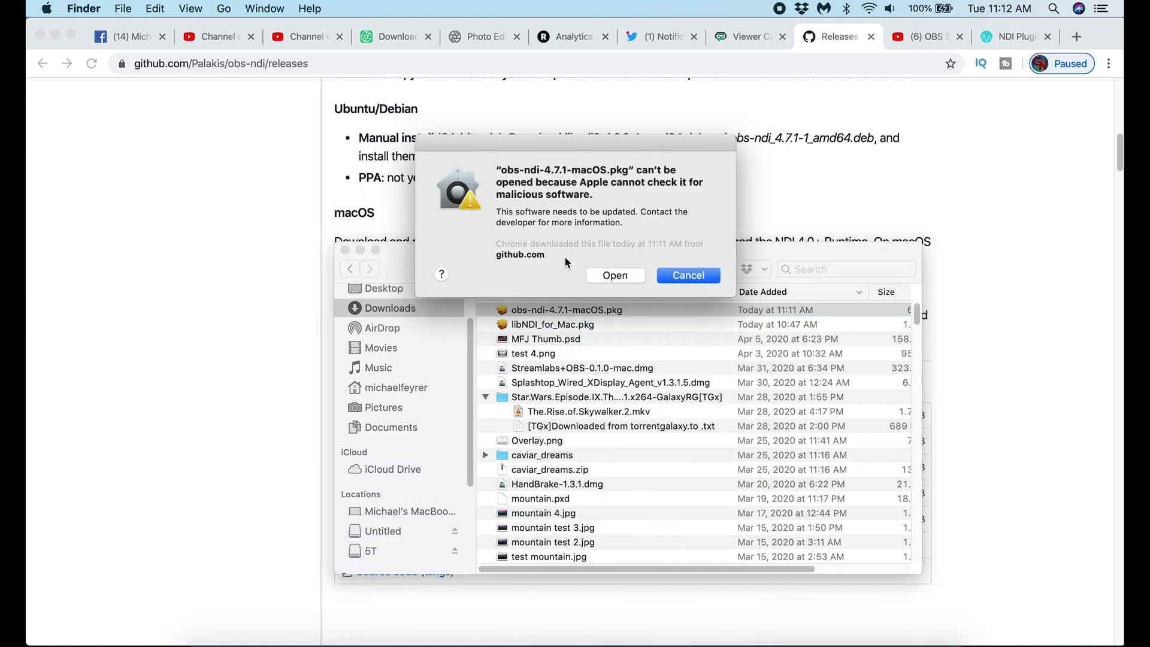
pyautogui.click(616, 275)
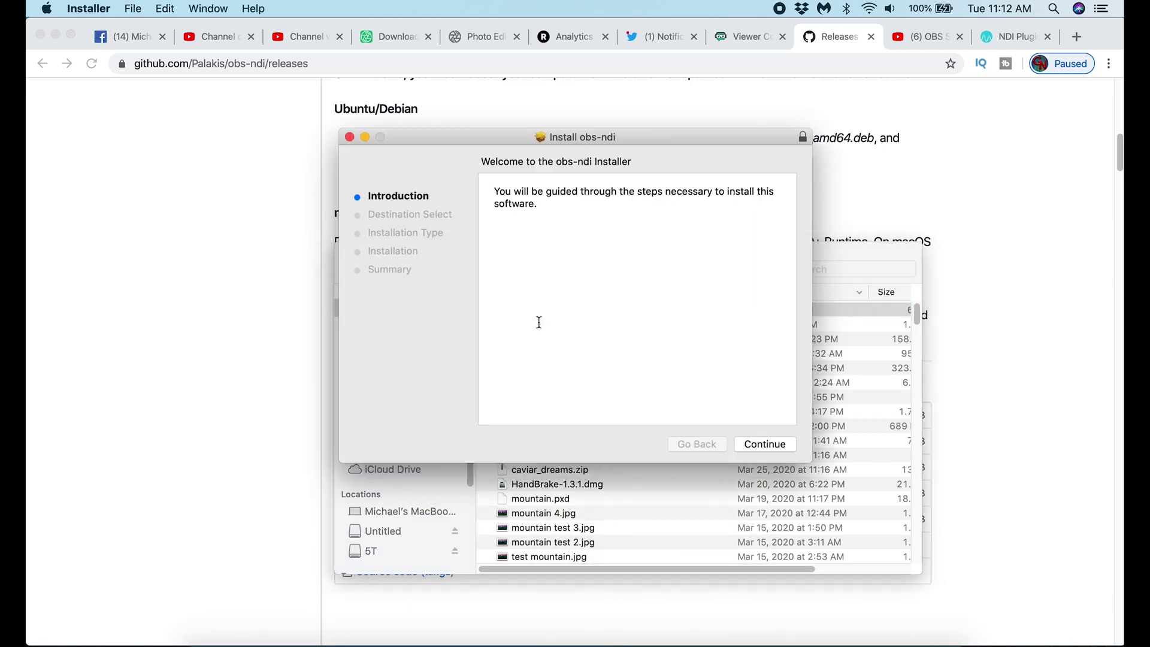
# Continue past the obs-ndi installer introduction and start installing the plugin.
pyautogui.click(757, 444)
pyautogui.click(755, 446)
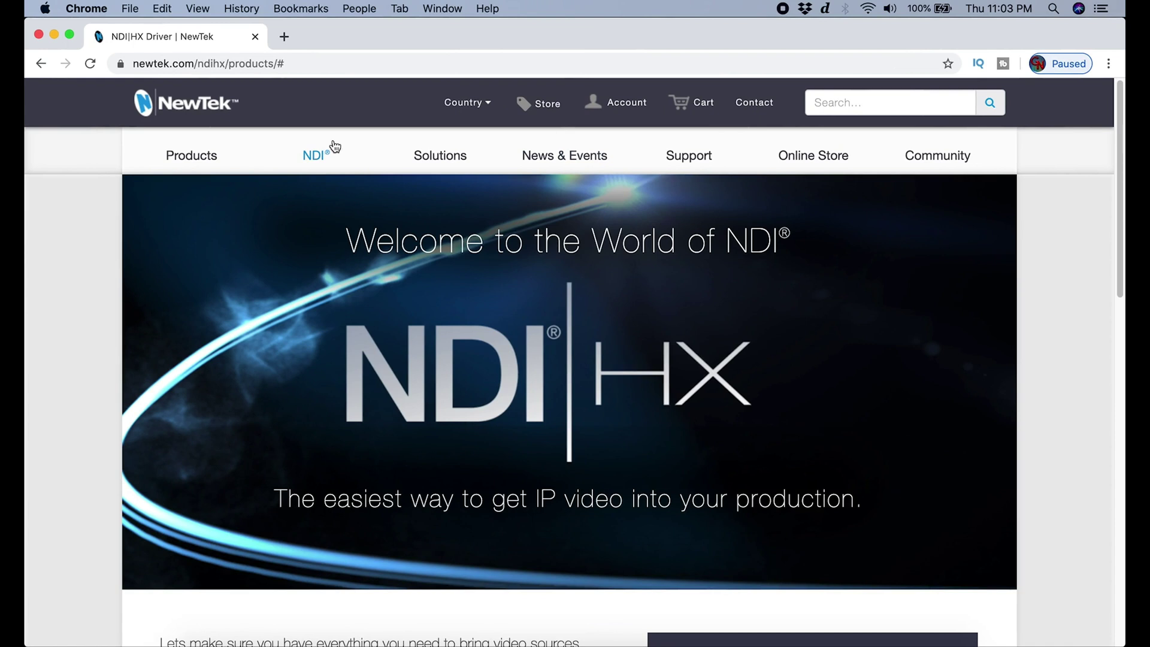
# Go to the NDI Tools page on ndi.tv.
pyautogui.click(311, 161)
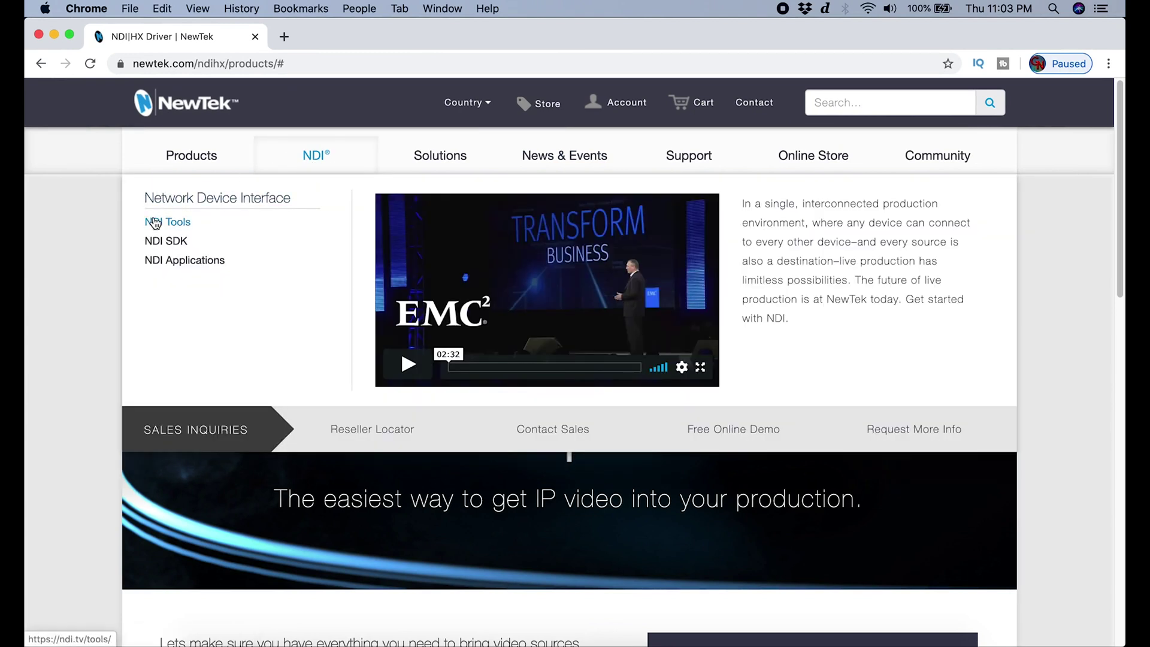
pyautogui.click(150, 221)
pyautogui.scroll(-20, 640, 281)
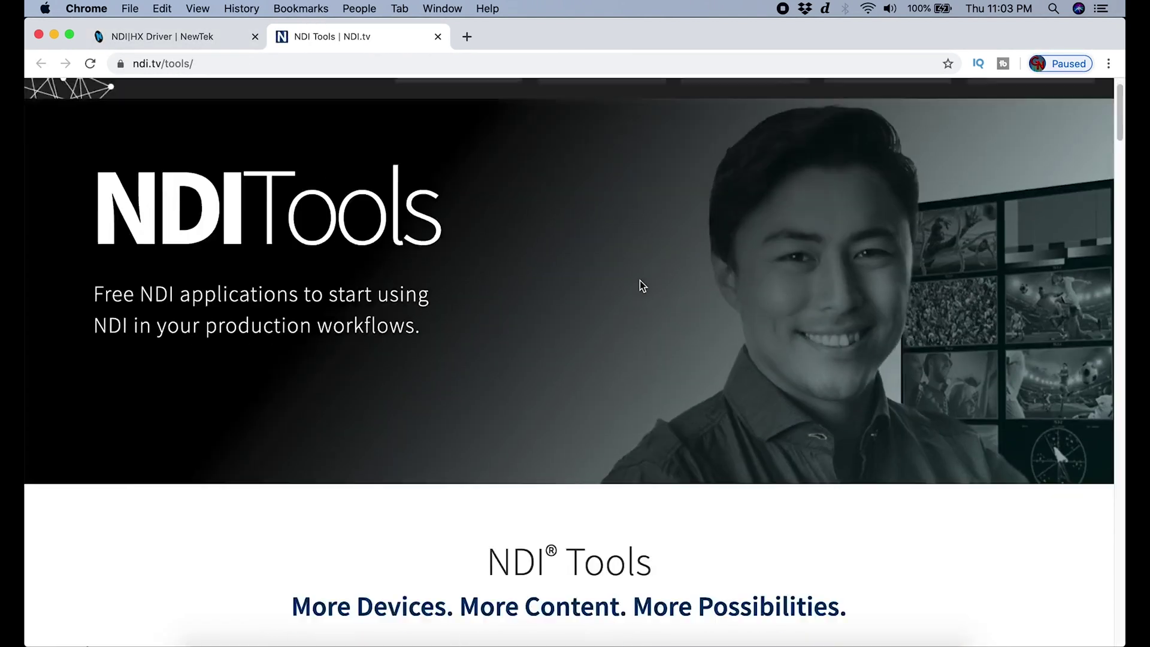
pyautogui.scroll(-20, 616, 293)
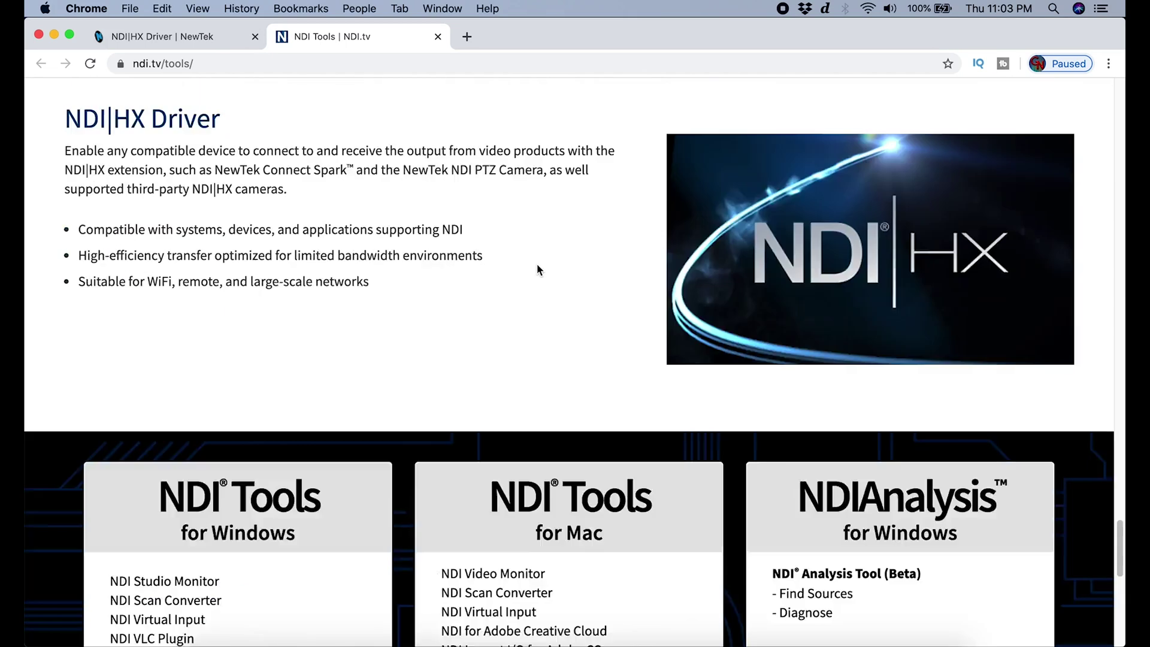
pyautogui.scroll(2, 560, 272)
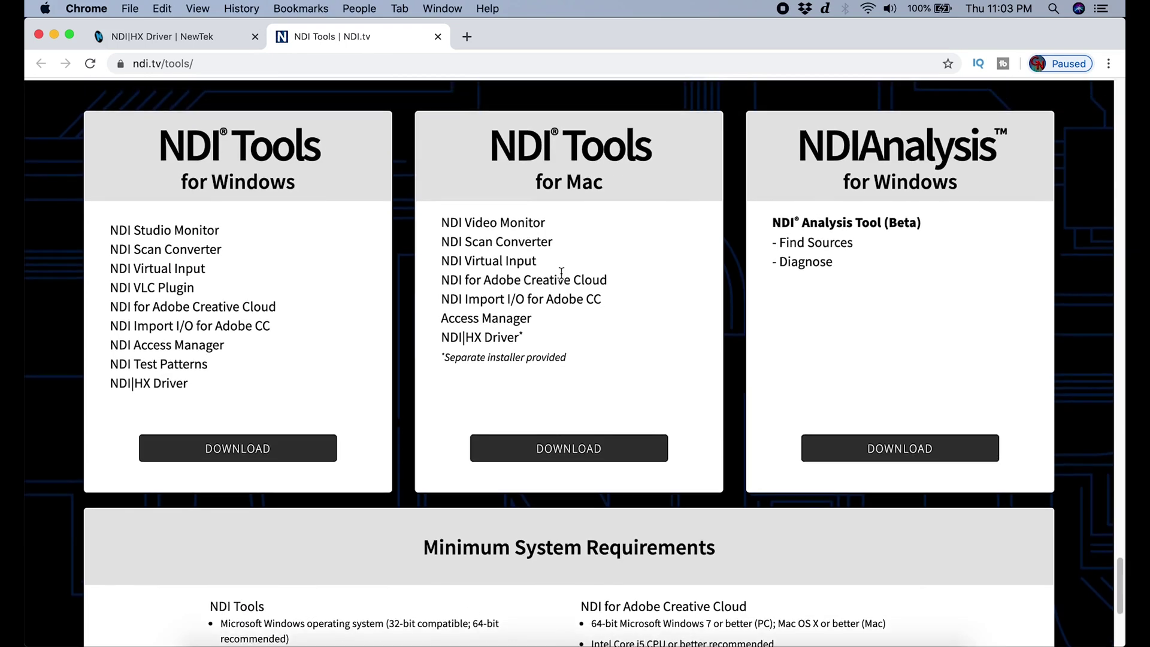
# Start the Mac download and fill in first and last name, e-mail, country United States and state.
pyautogui.click(597, 452)
pyautogui.click(644, 286)
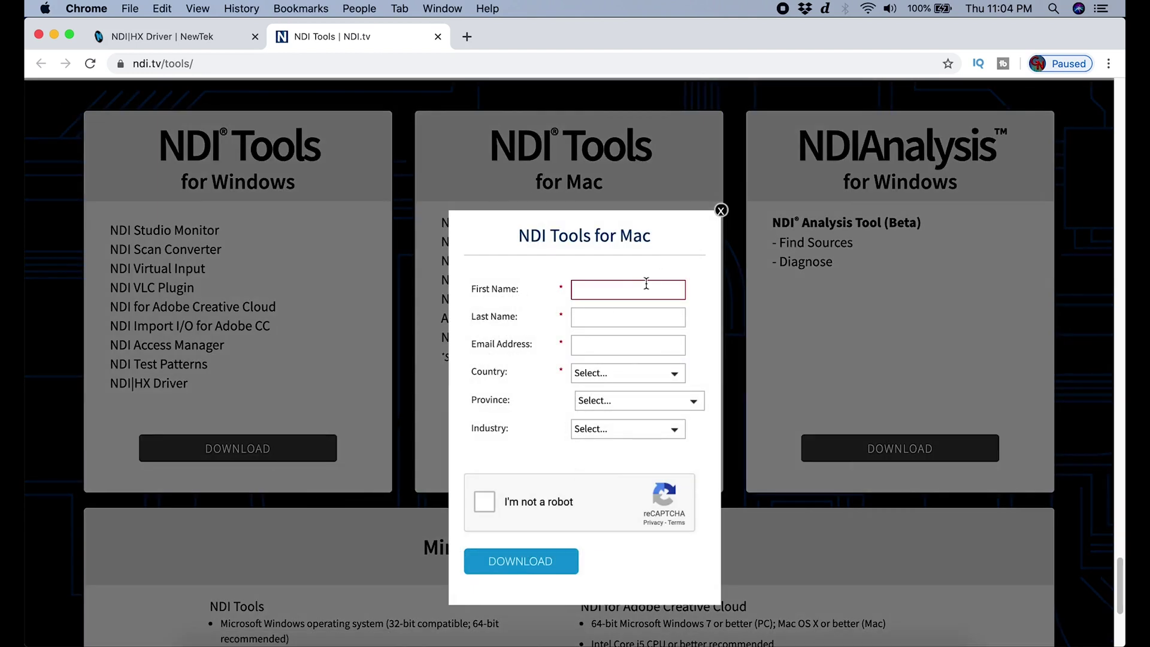
pyautogui.press('Tab')
pyautogui.press('Tab')
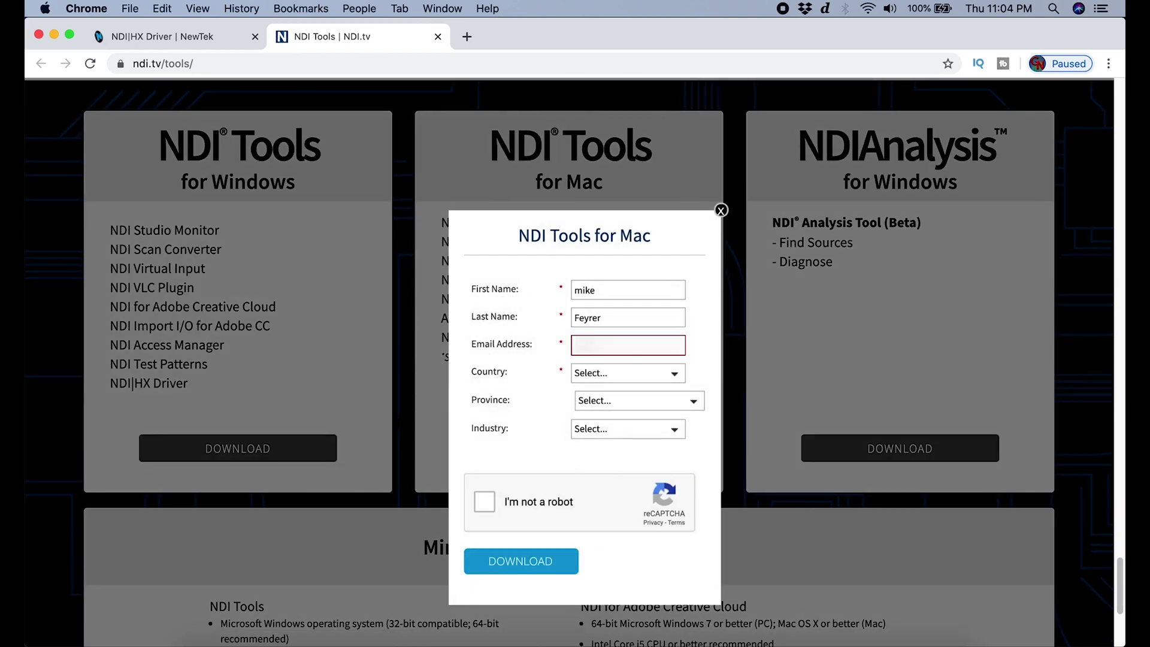
pyautogui.press('Tab')
pyautogui.write('United States')
pyautogui.press('Tab')
pyautogui.write('pa')
pyautogui.press('Tab')
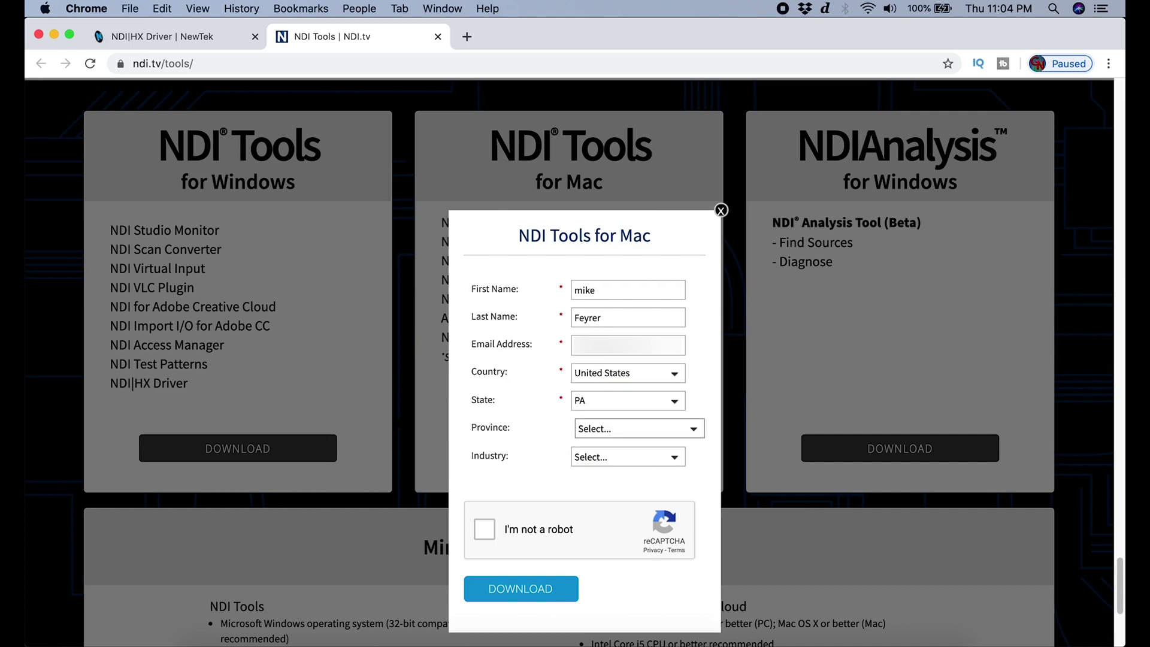
# Choose Video Production as industry, pass the robot check, and download NDI Tools for Mac.
pyautogui.click(628, 456)
pyautogui.click(617, 616)
pyautogui.click(485, 529)
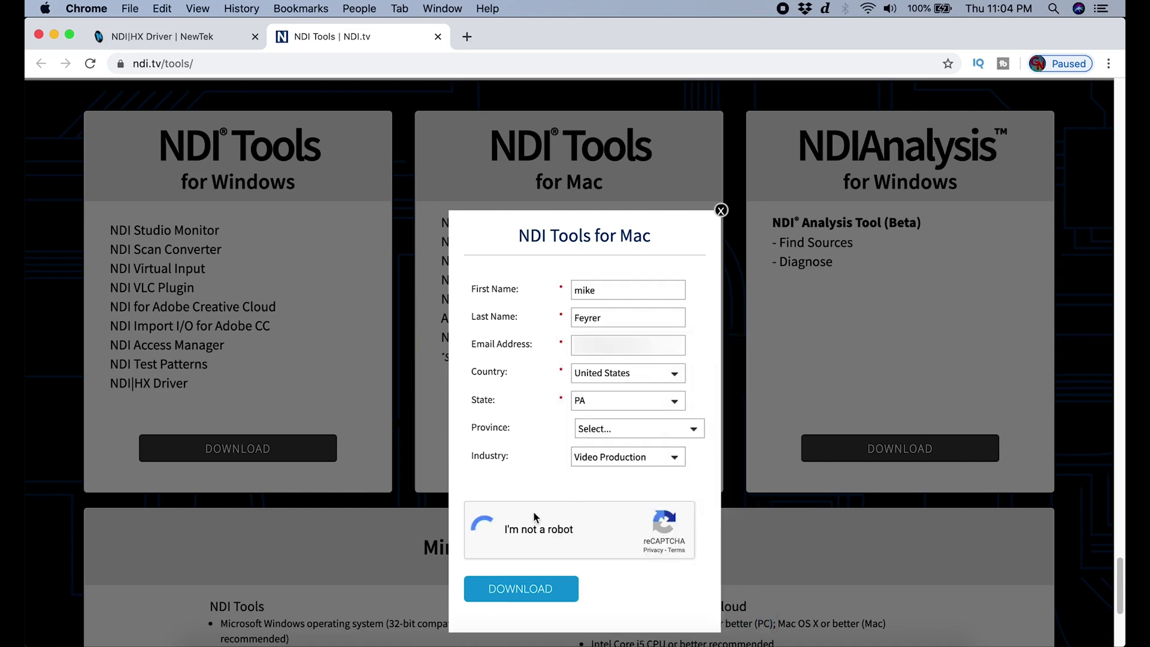
pyautogui.click(555, 590)
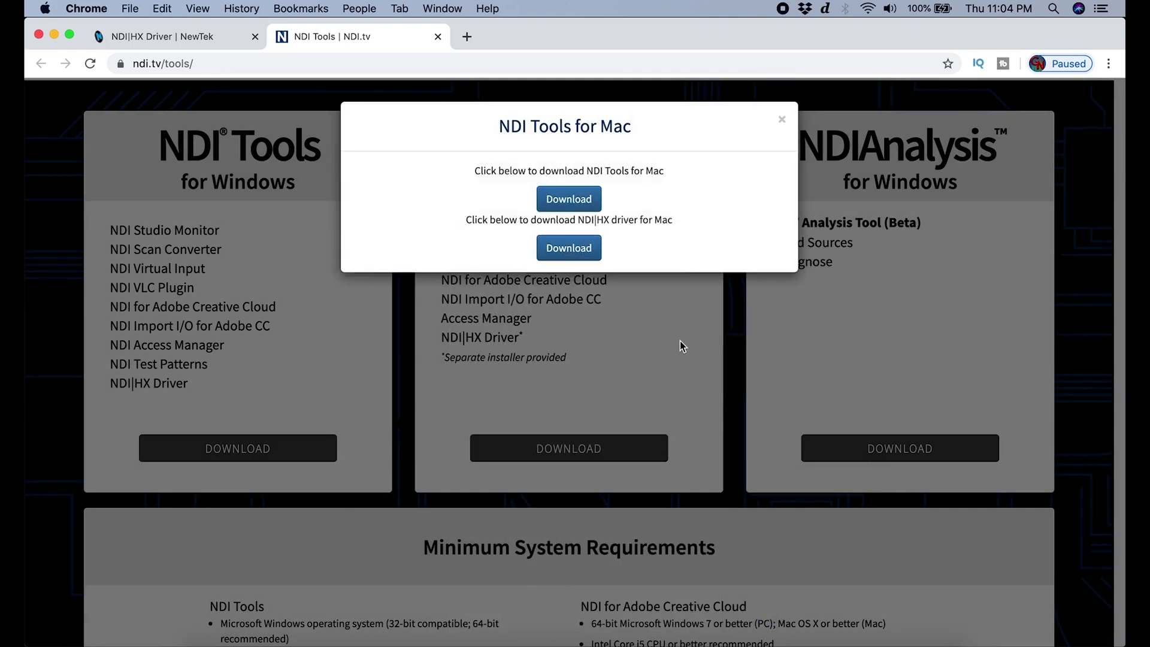
pyautogui.click(580, 207)
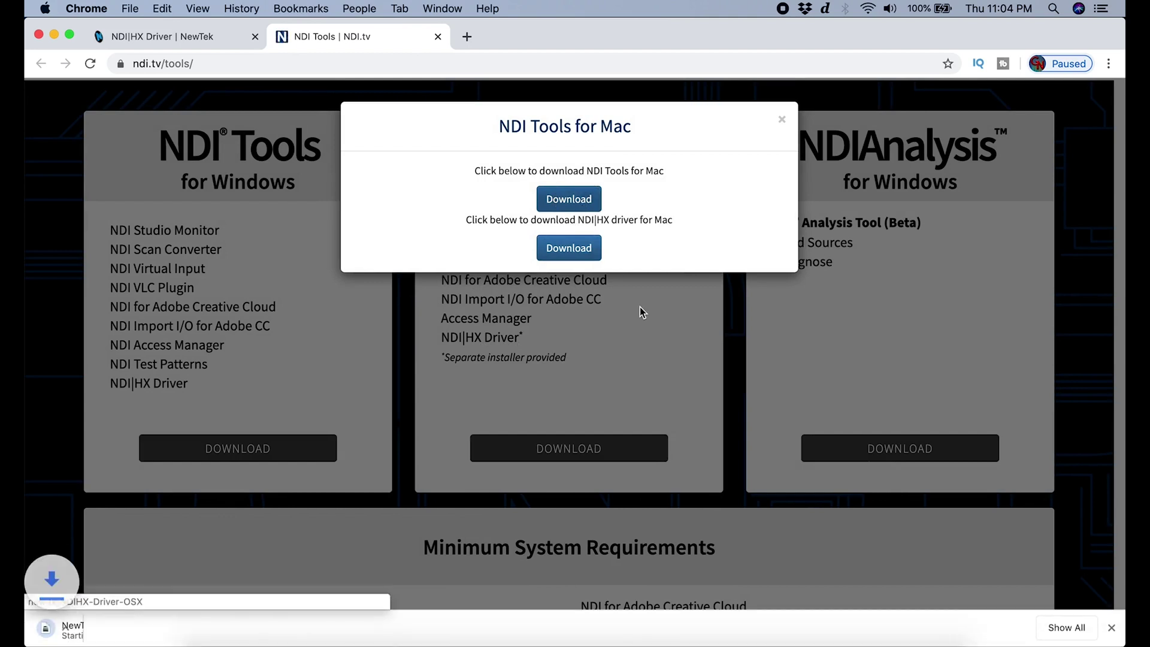
# Download the NDI|HX driver for Mac and install it, accepting the license and authorising with the password.
pyautogui.click(578, 257)
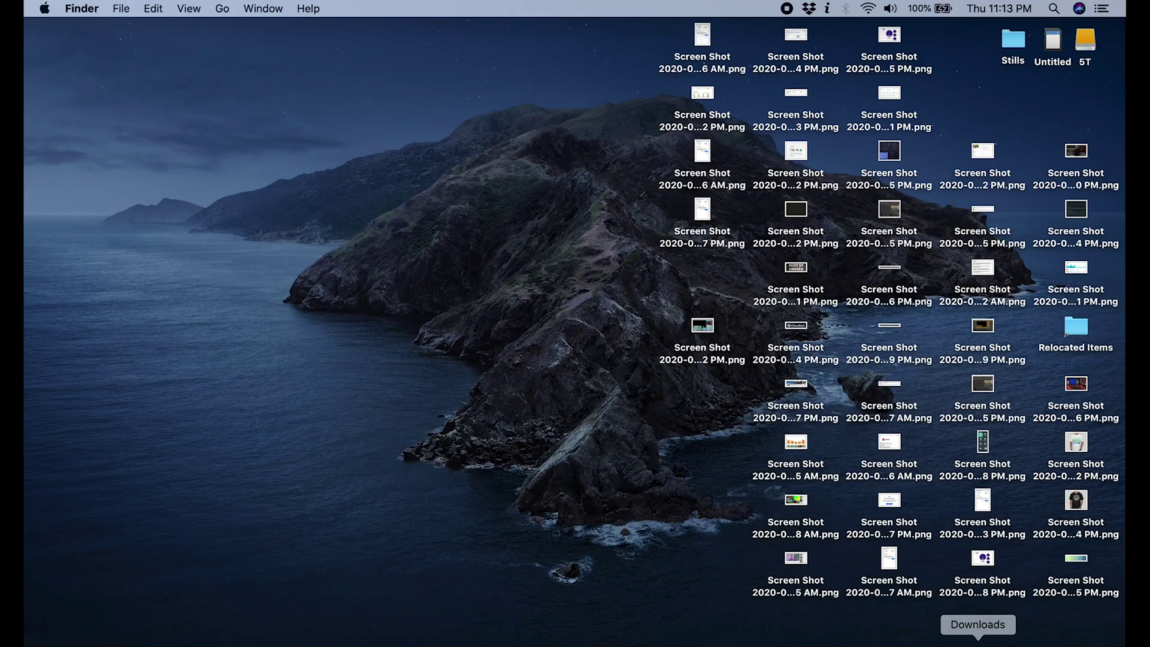
pyautogui.click(978, 641)
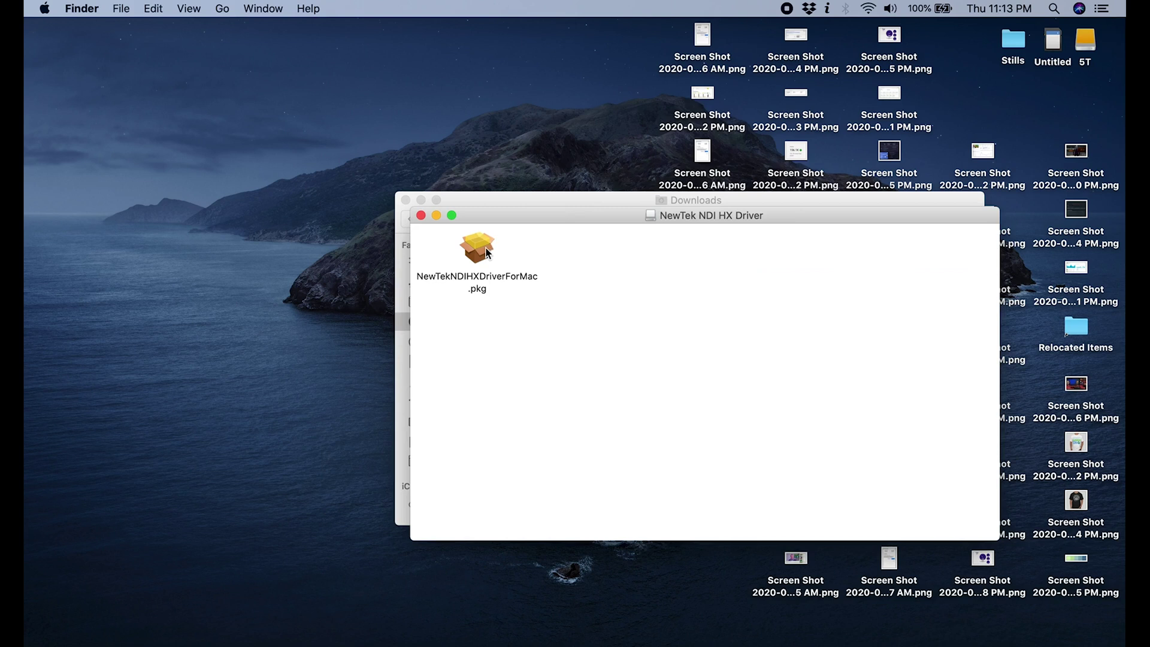
pyautogui.doubleClick(486, 251)
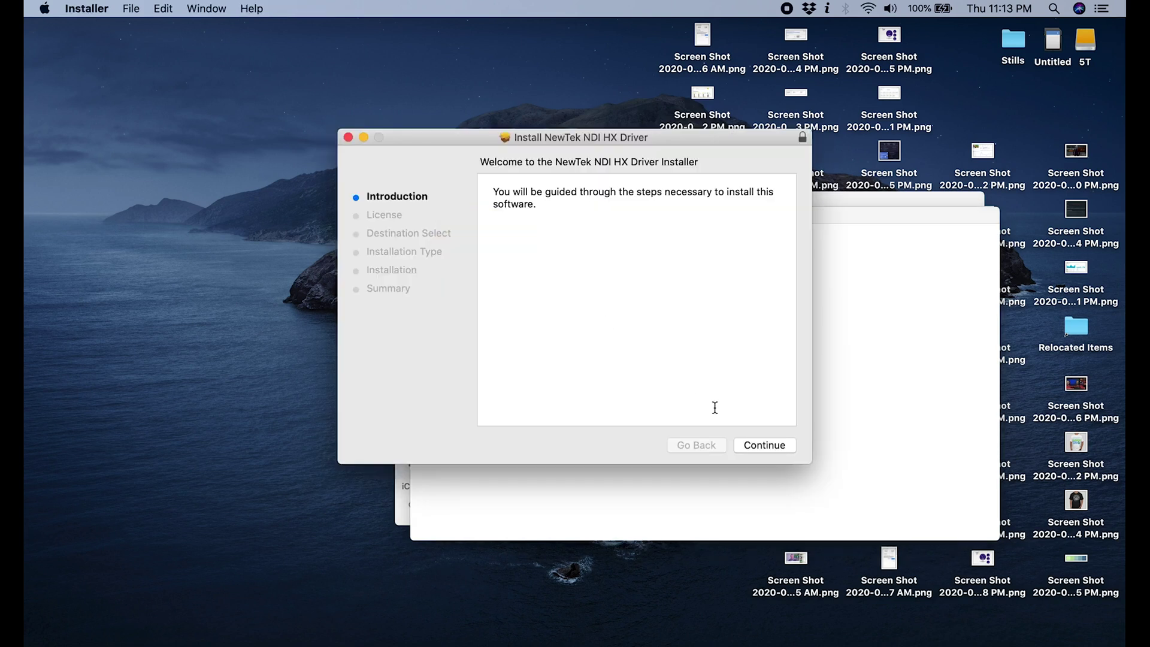
pyautogui.click(764, 445)
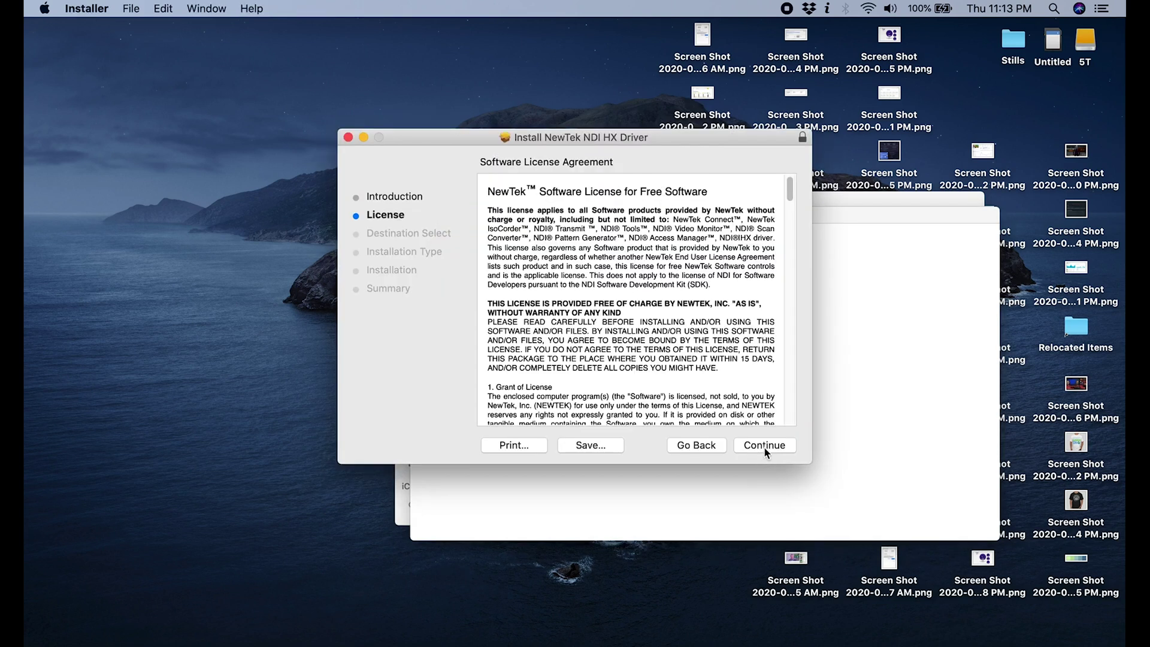
pyautogui.click(765, 446)
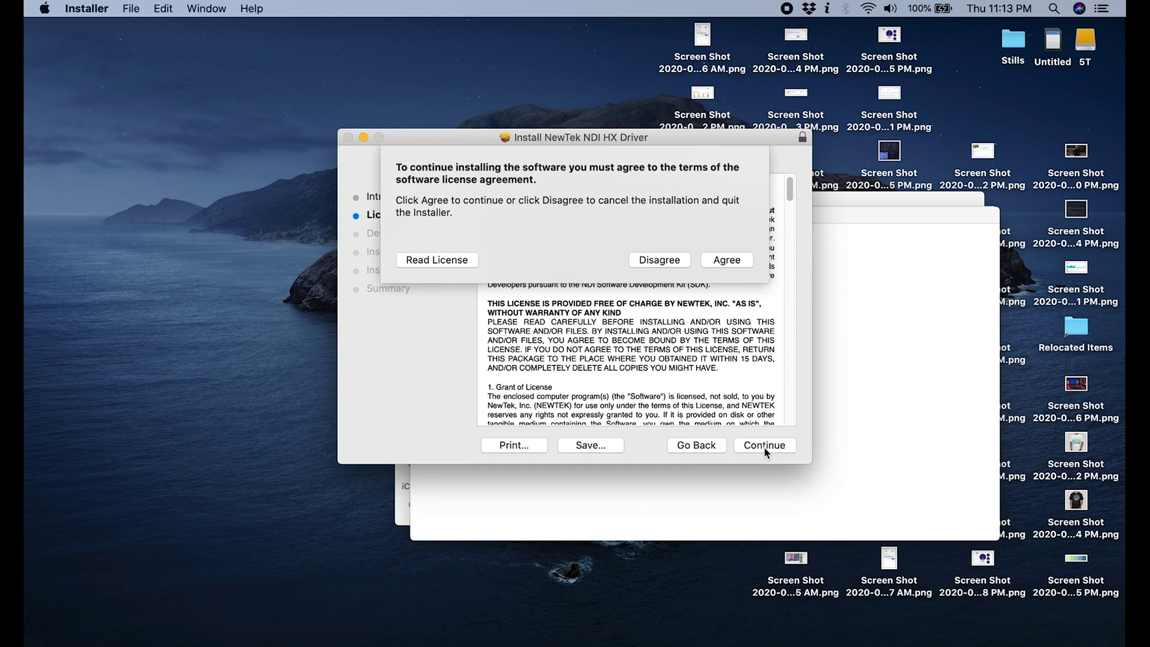
pyautogui.click(717, 262)
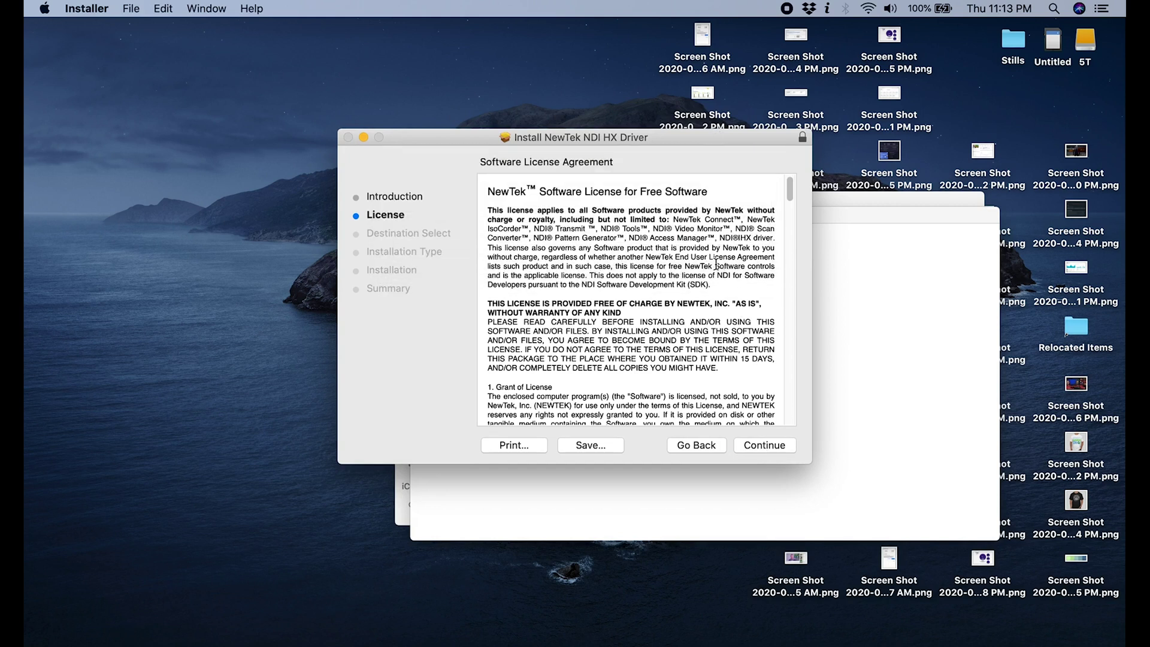
pyautogui.click(767, 446)
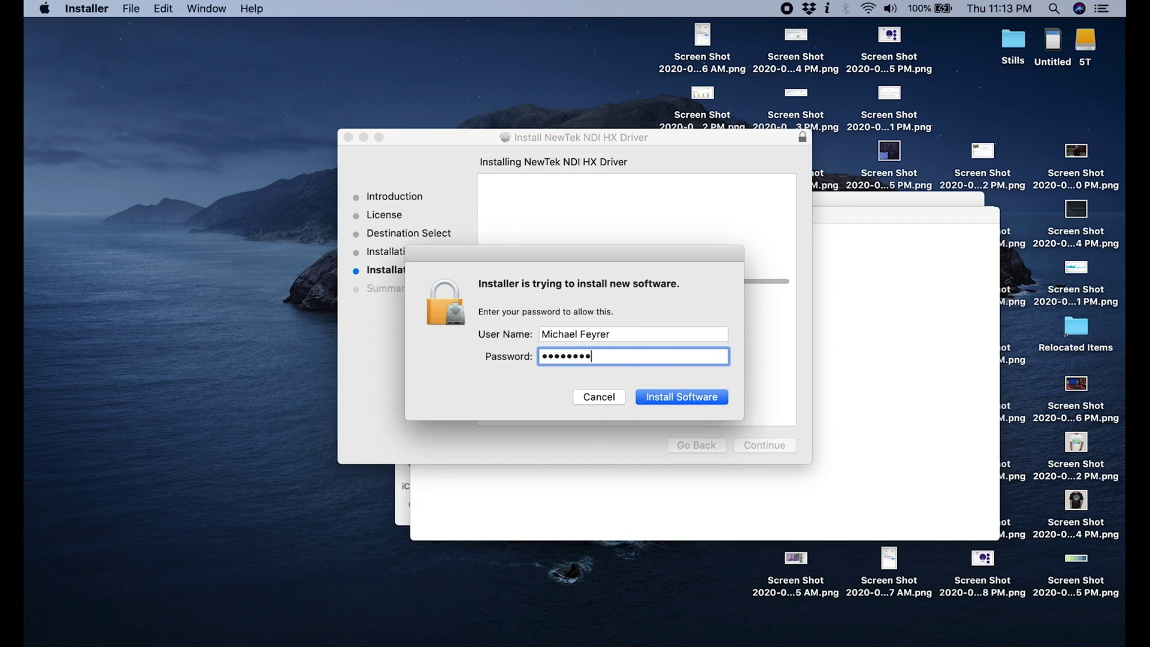
pyautogui.click(646, 397)
# Install NewTek NDI Video Monitor from NewTekNDIToolsForMacOS.dmg, authorising with the password, then trash its package.
pyautogui.click(663, 226)
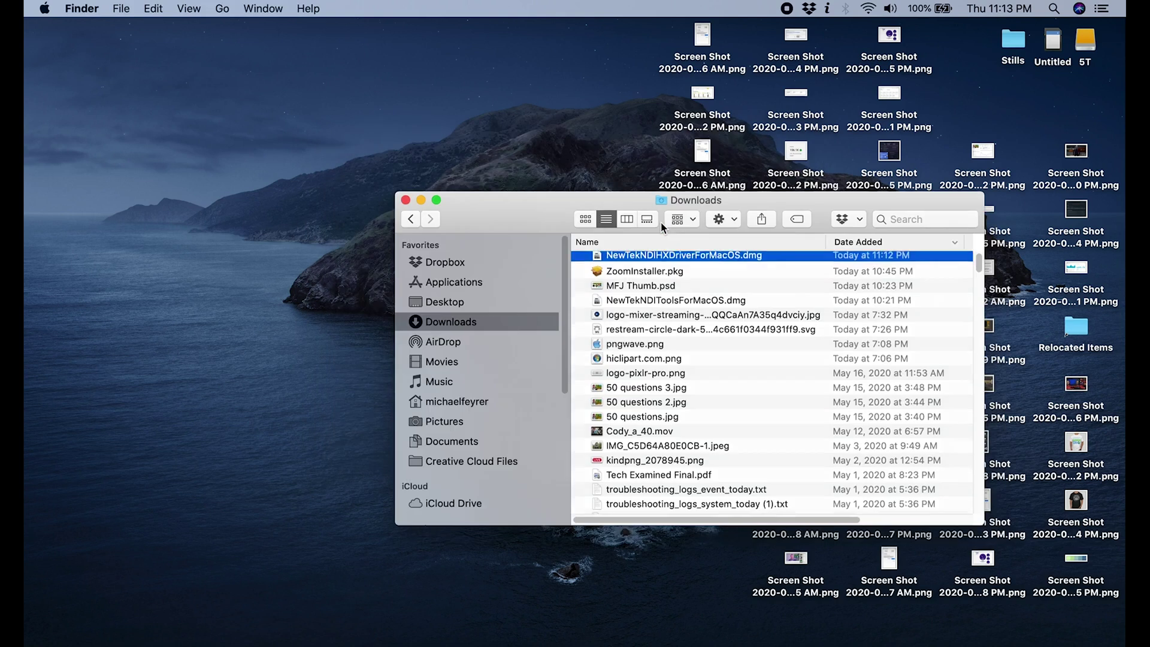
pyautogui.click(653, 292)
pyautogui.doubleClick(652, 292)
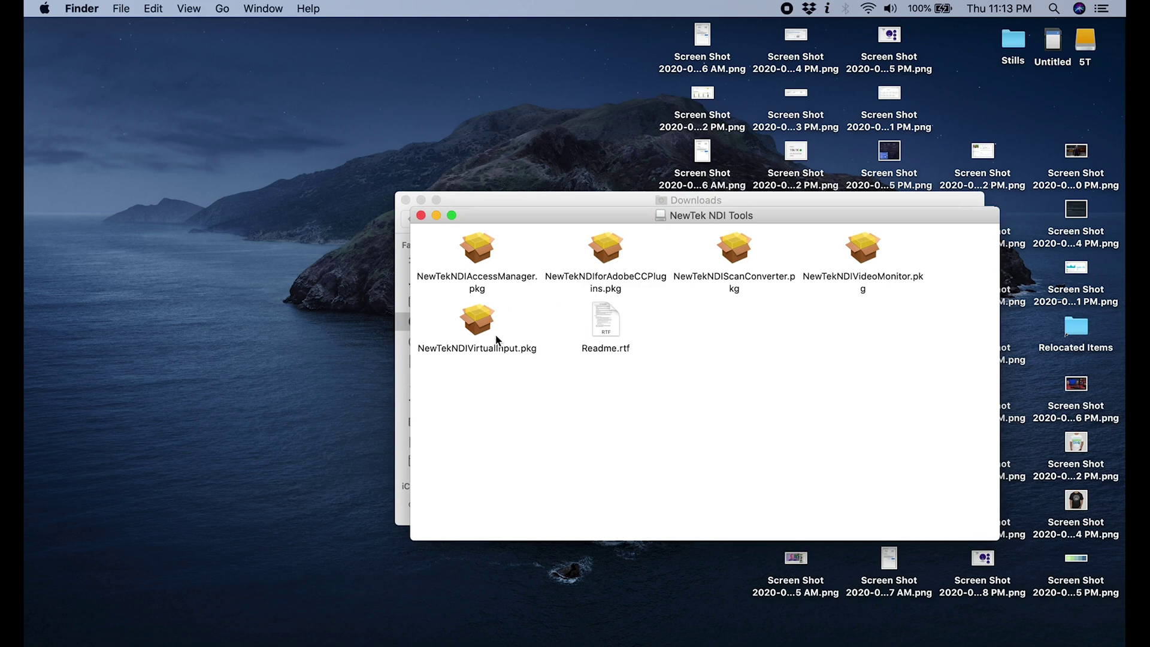
pyautogui.doubleClick(866, 252)
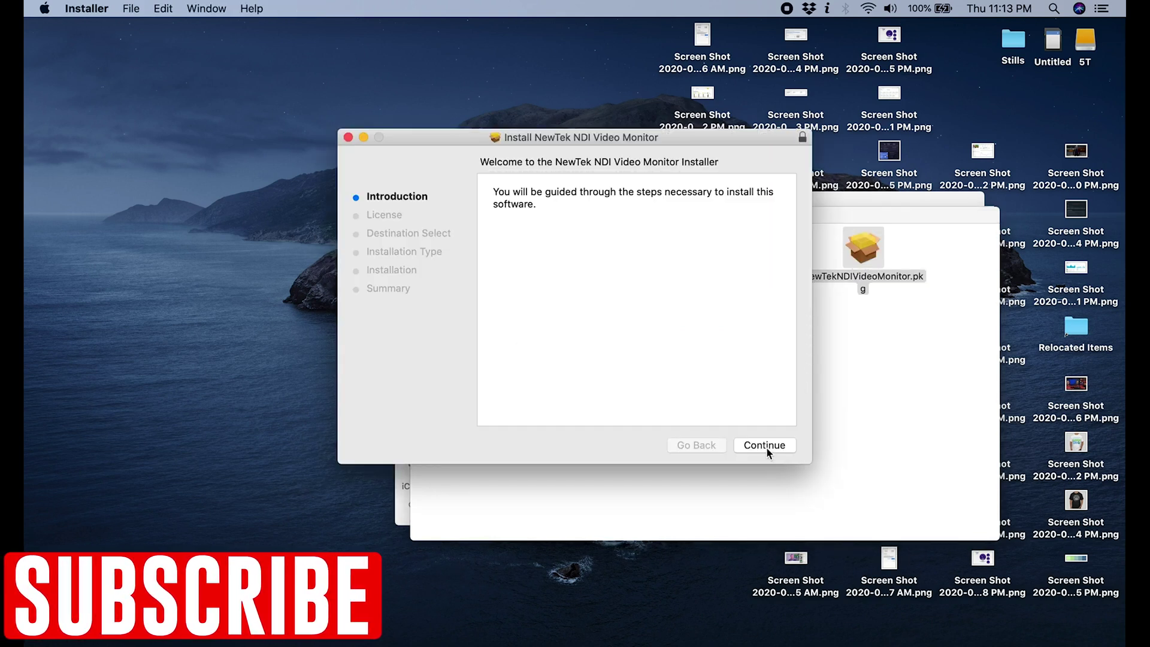
pyautogui.click(768, 447)
pyautogui.click(769, 447)
pyautogui.click(727, 256)
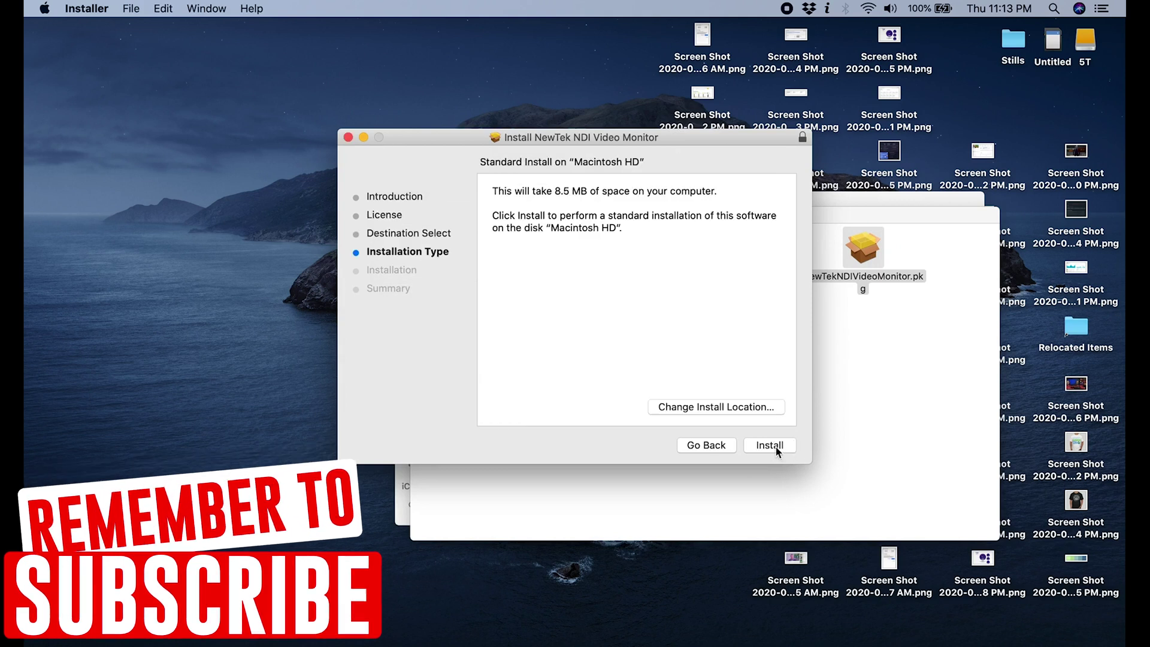
pyautogui.click(771, 446)
pyautogui.write('******')
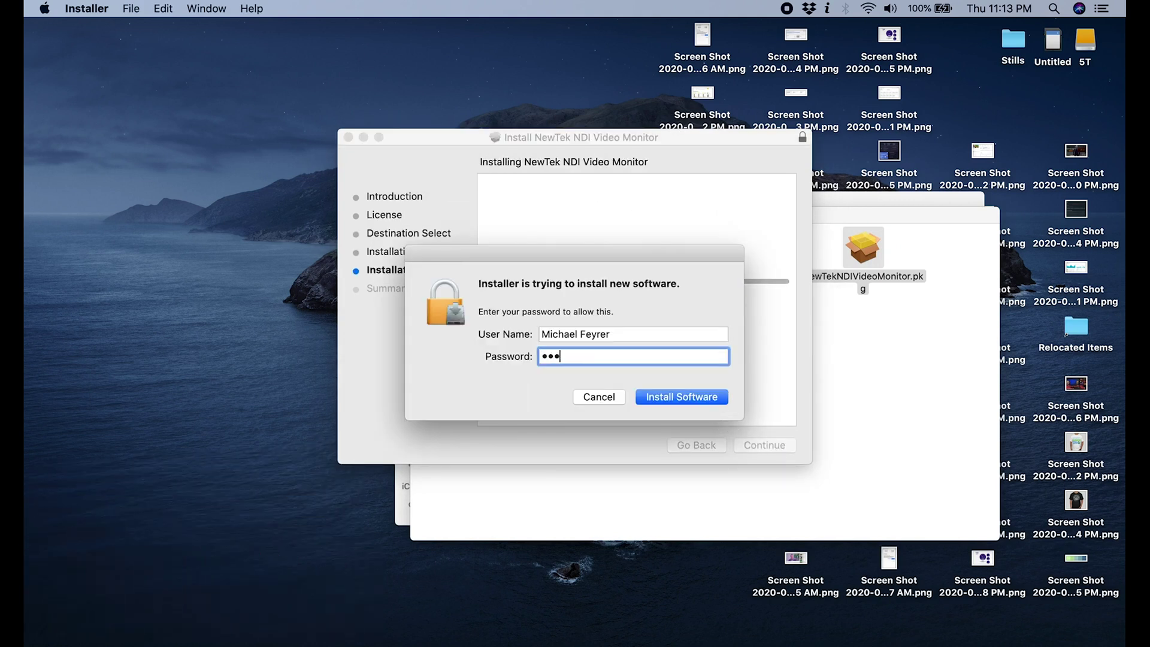
pyautogui.write('***')
pyautogui.press('Return')
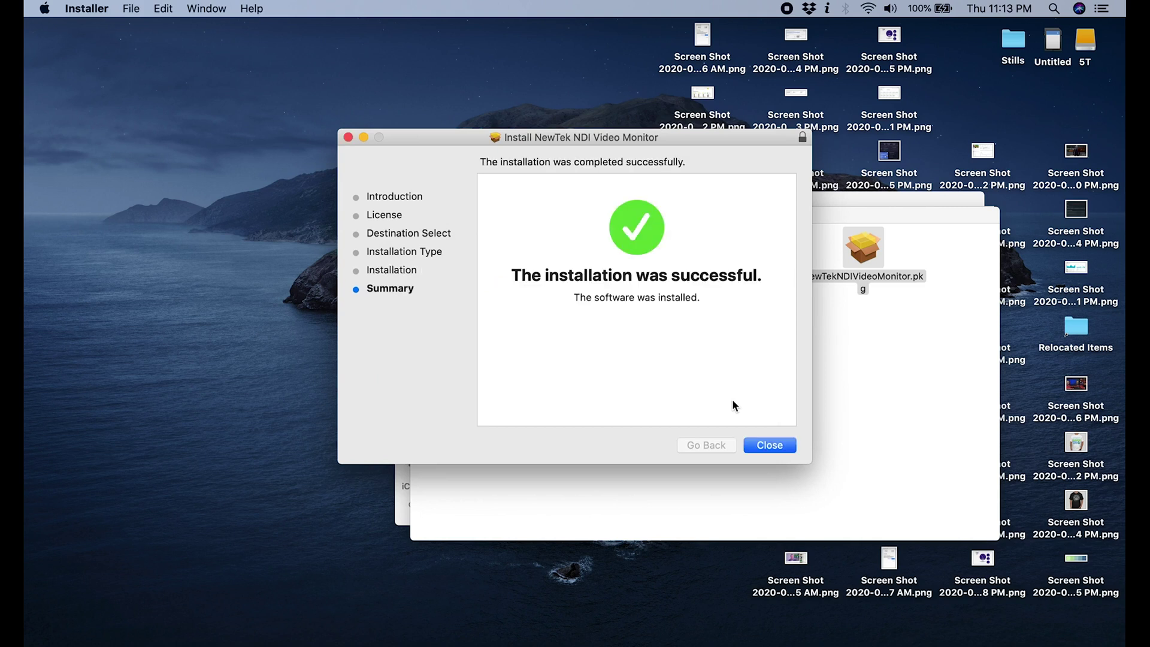
pyautogui.click(766, 444)
pyautogui.click(681, 225)
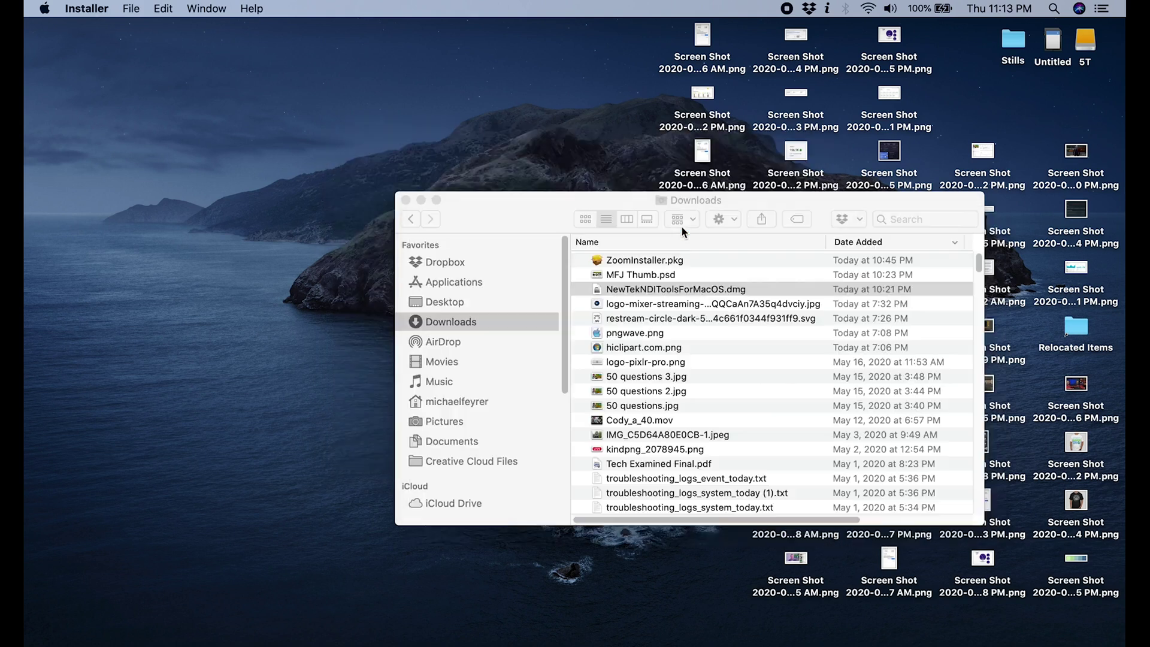
# Reopen the NDI Tools disk image, close the Trash window, and launch NewTekNDIVirtualInput.pkg.
pyautogui.doubleClick(689, 289)
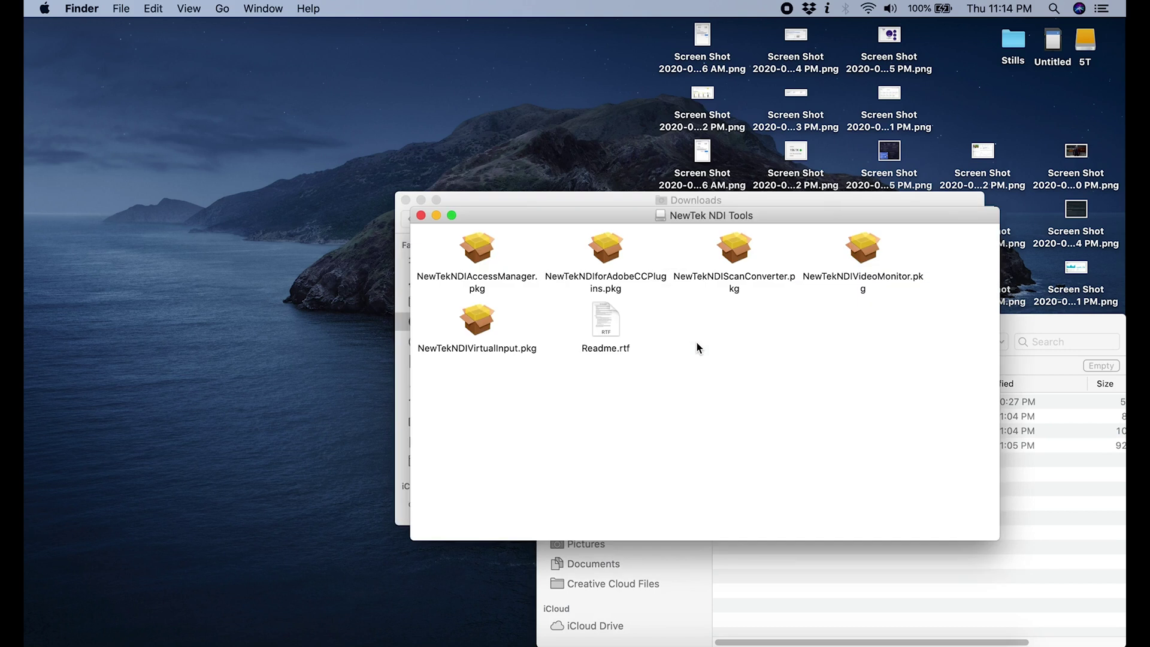
pyautogui.moveTo(575, 224); pyautogui.dragTo(468, 200)
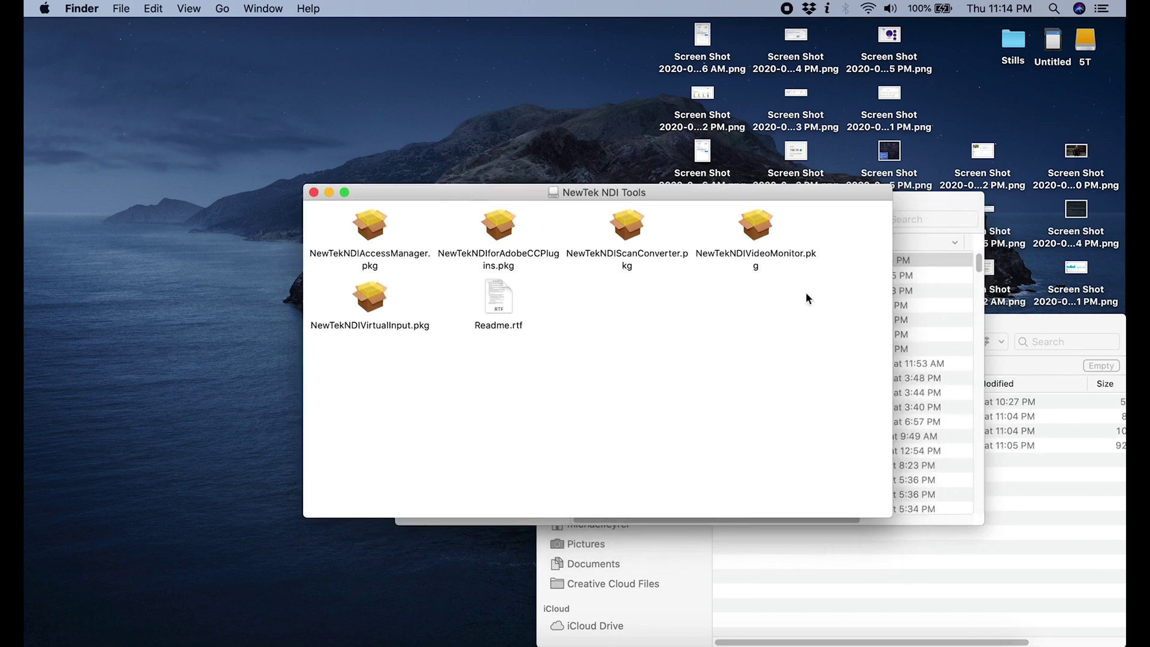
pyautogui.click(985, 331)
pyautogui.click(547, 323)
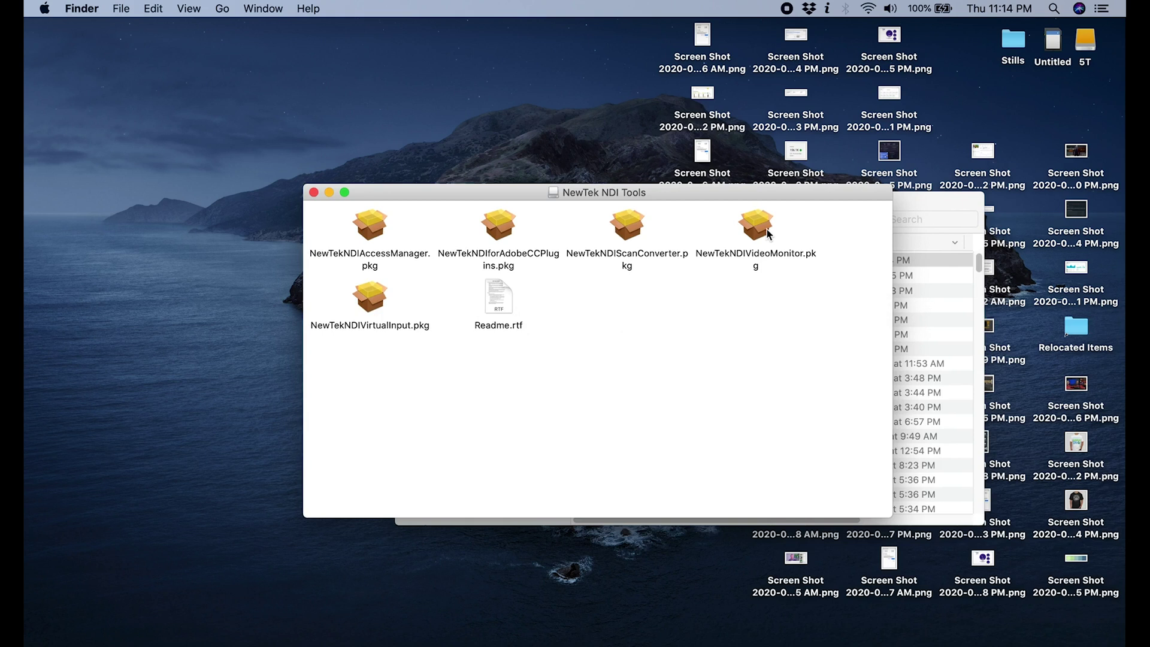
pyautogui.doubleClick(373, 308)
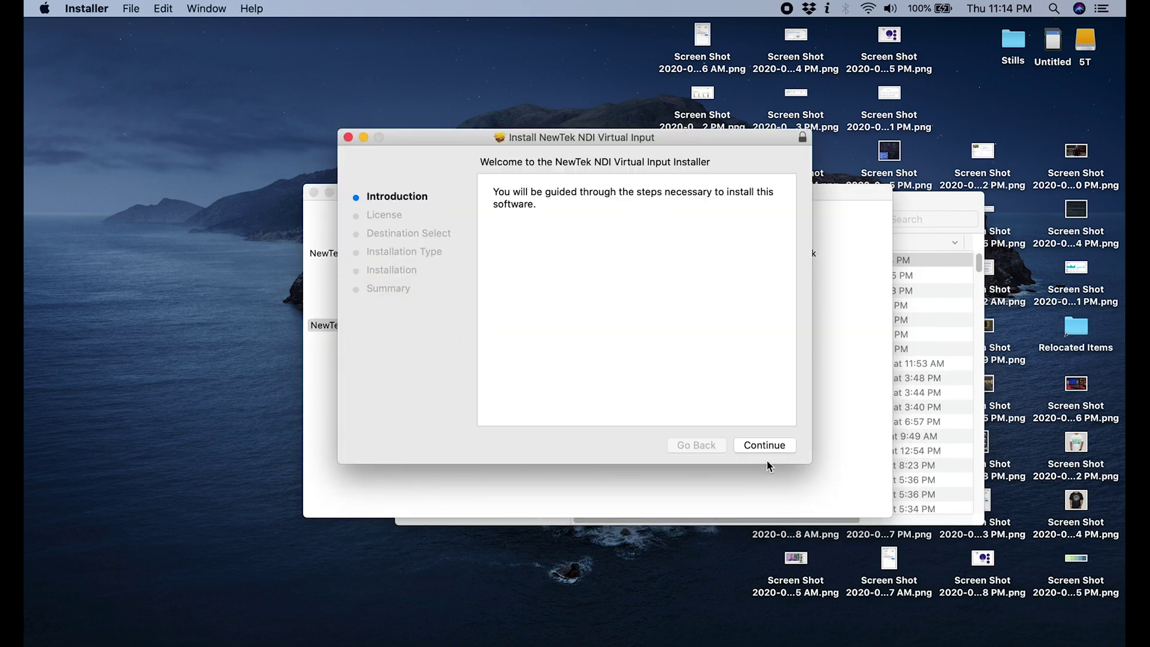
# Accept the Virtual Input license, confirm the restart warning, and authorise the install with the password.
pyautogui.click(765, 447)
pyautogui.click(764, 446)
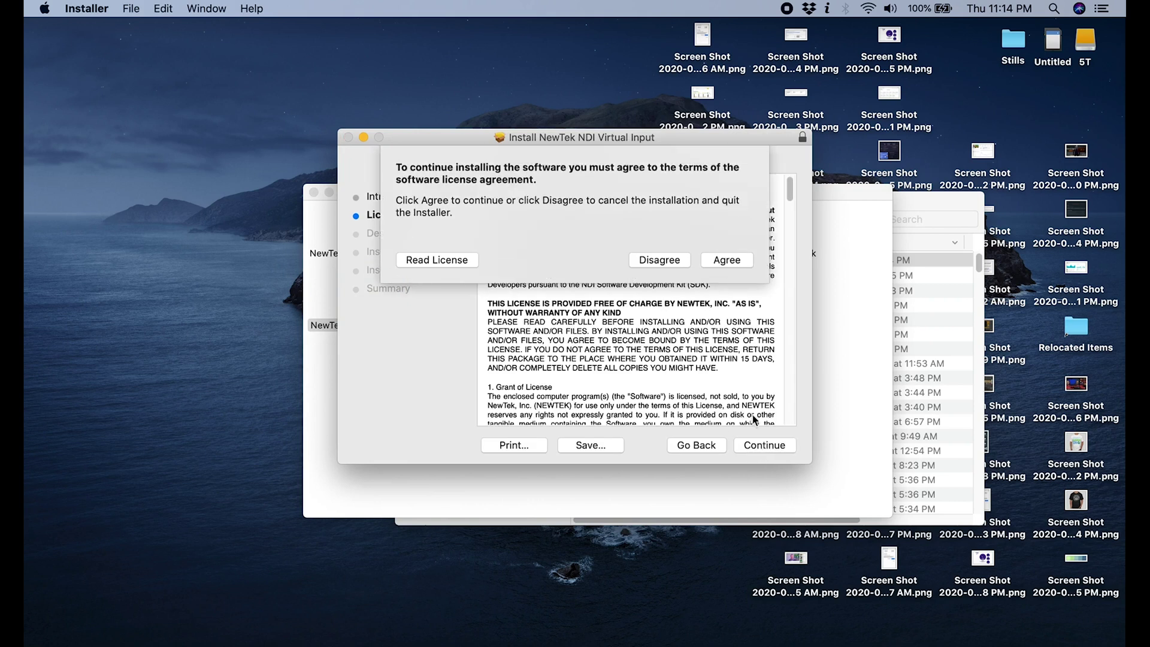
pyautogui.click(727, 260)
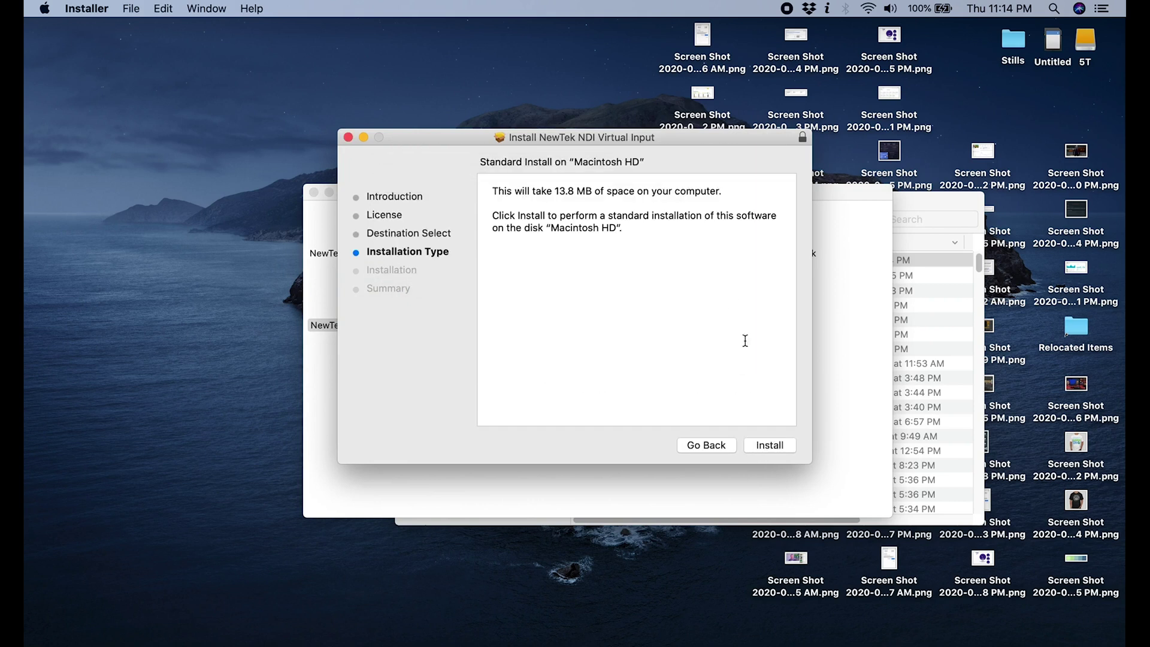
pyautogui.click(771, 445)
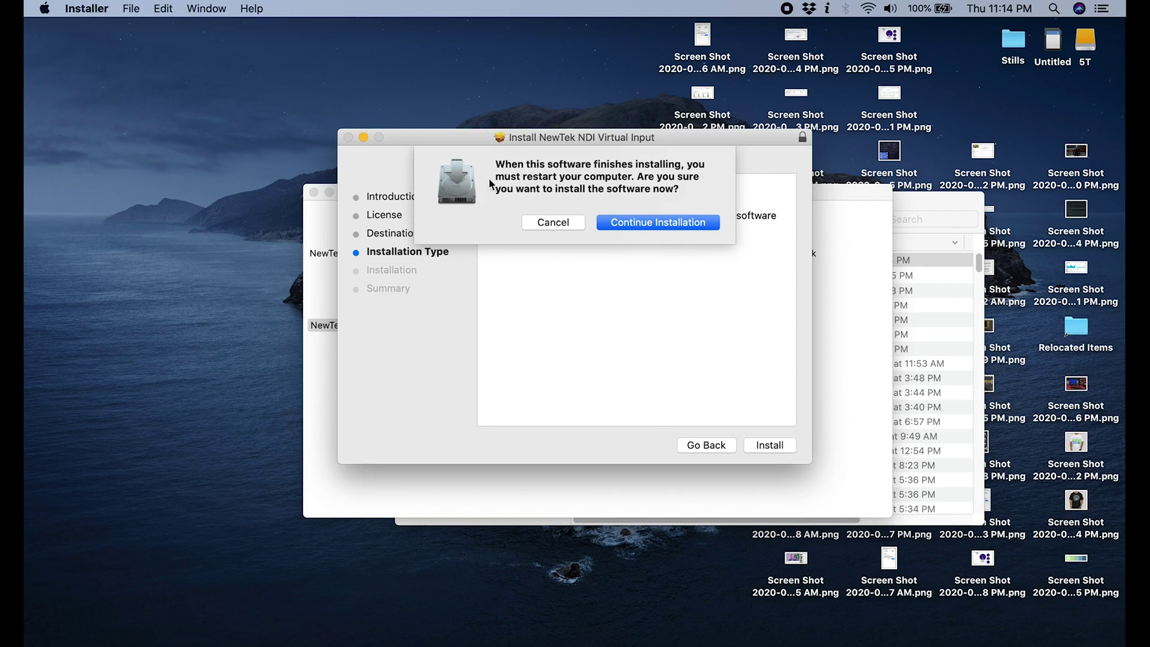
pyautogui.click(652, 223)
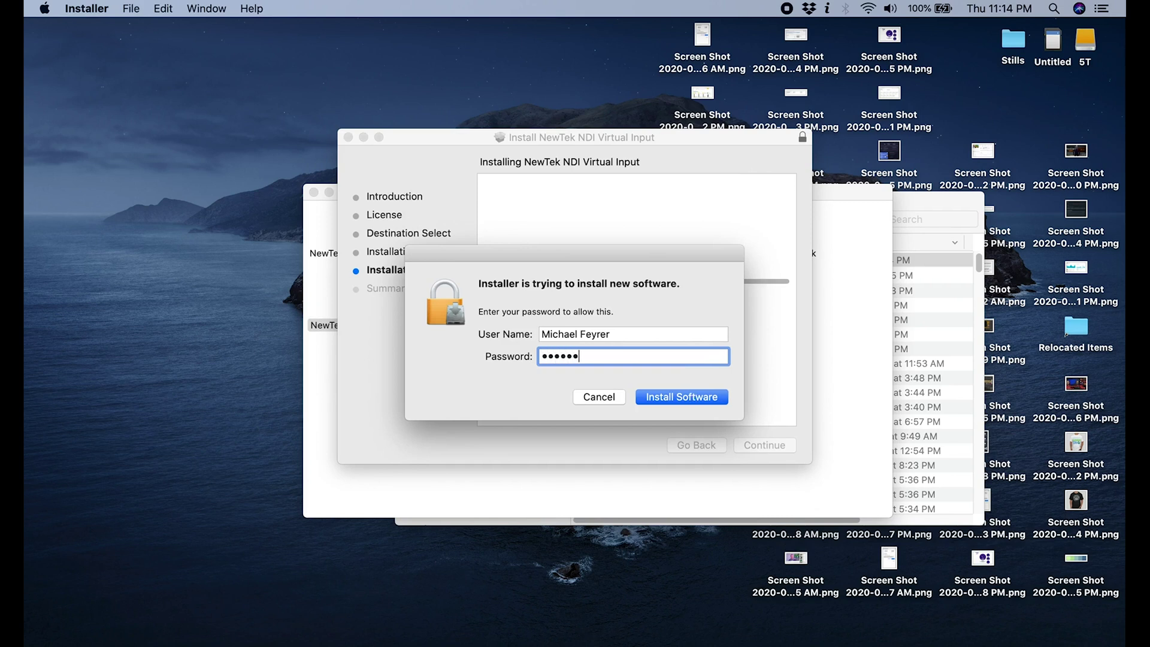
pyautogui.click(690, 396)
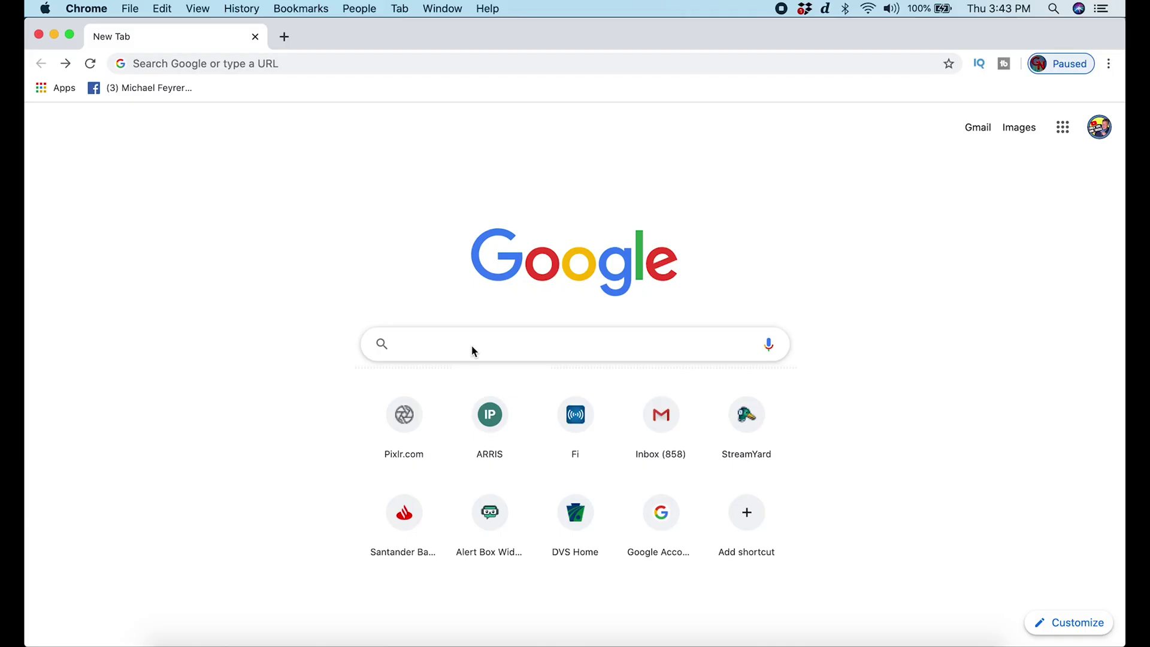
# Search 'zoom', go to Zoom's Download Center, and download Zoom Client for Meetings.
pyautogui.write('zoom')
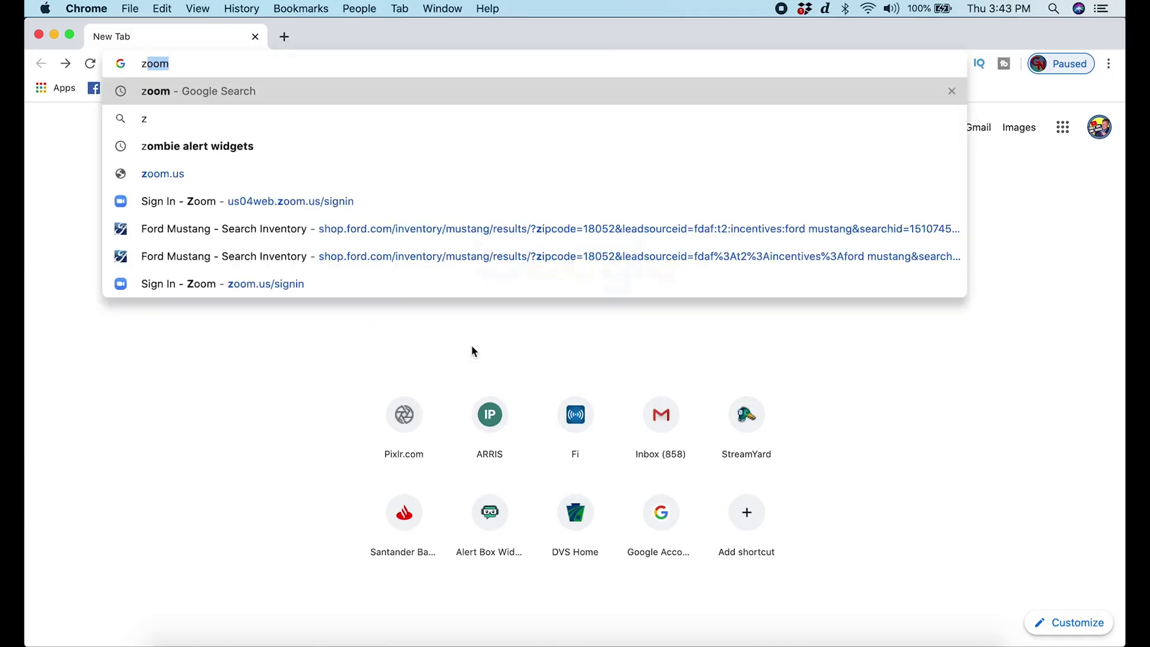
pyautogui.press('Return')
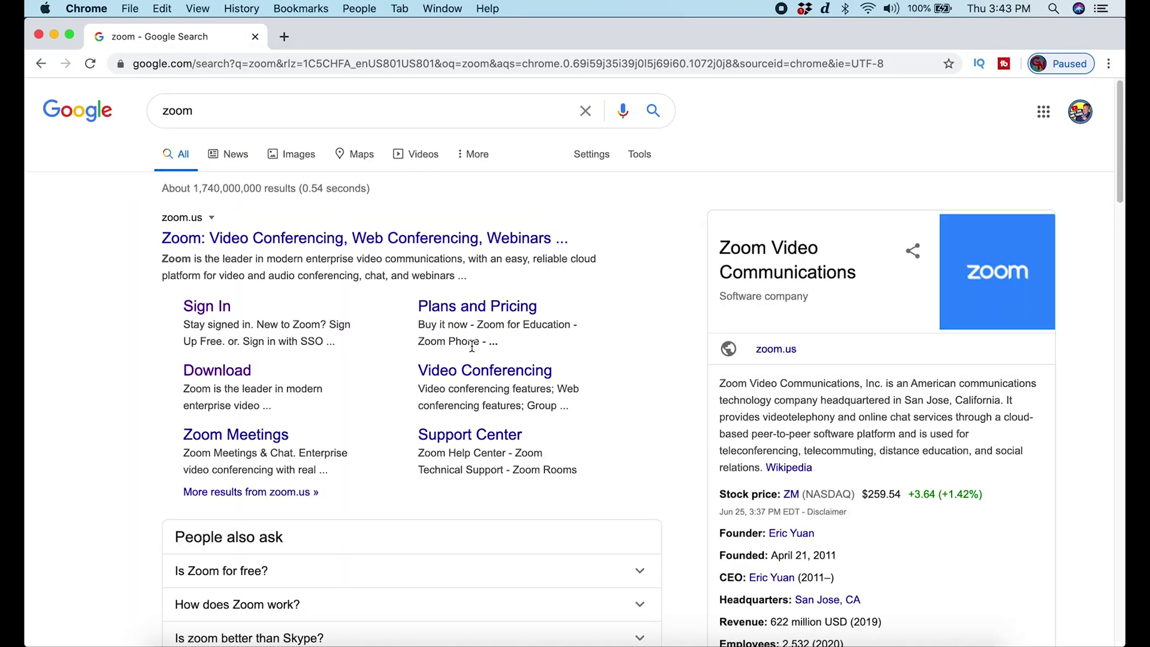
pyautogui.click(219, 370)
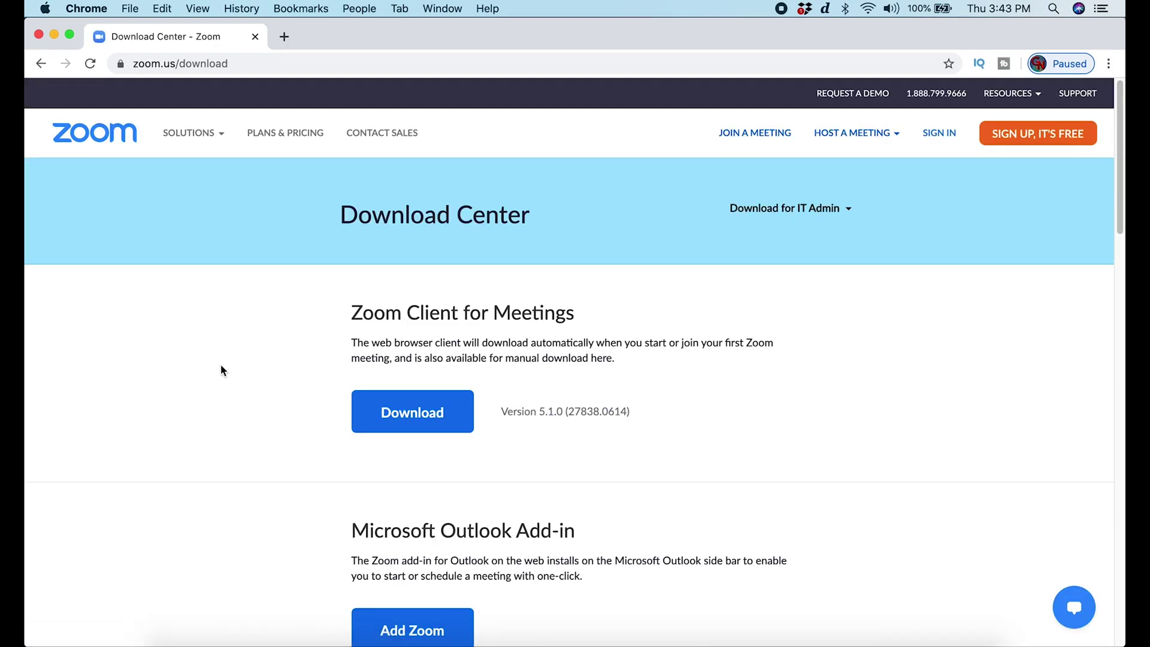
pyautogui.scroll(-2, 257, 405)
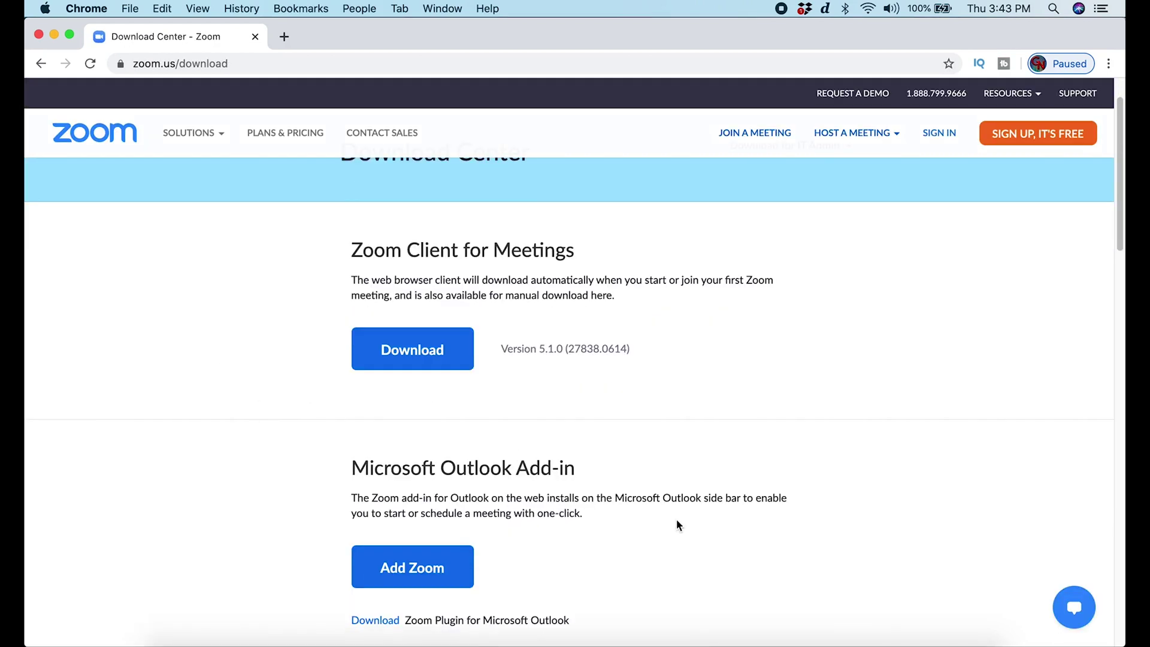
pyautogui.click(409, 368)
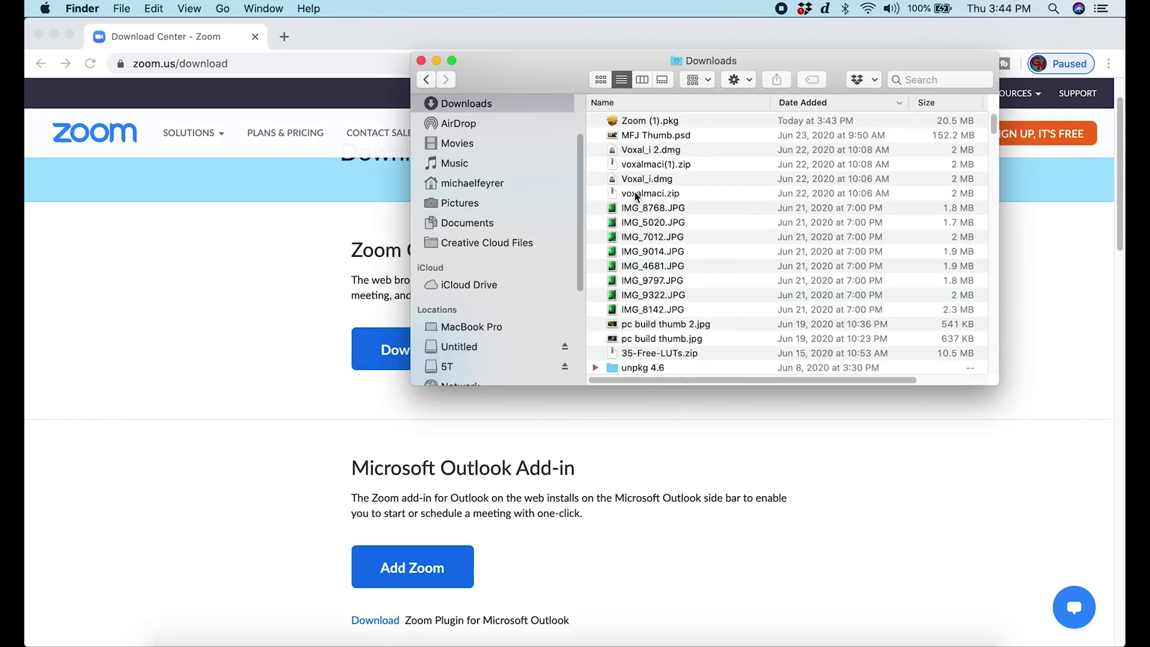
# Install Zoom from Zoom (1).pkg, entering the account password to authorize it.
pyautogui.doubleClick(638, 122)
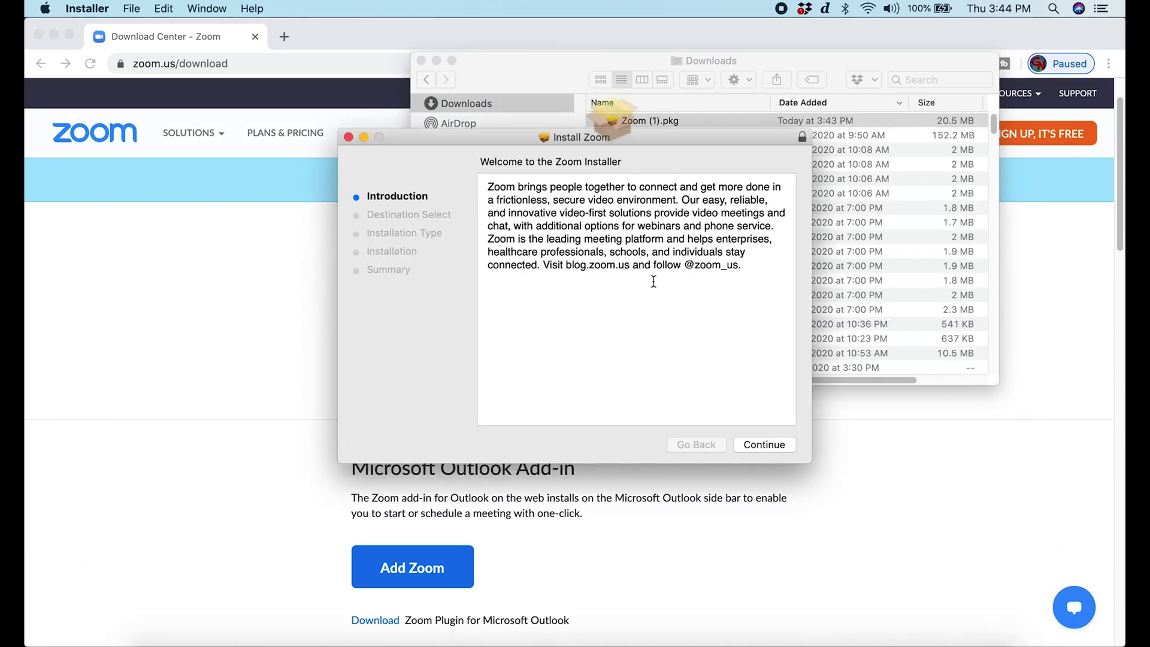
pyautogui.click(758, 446)
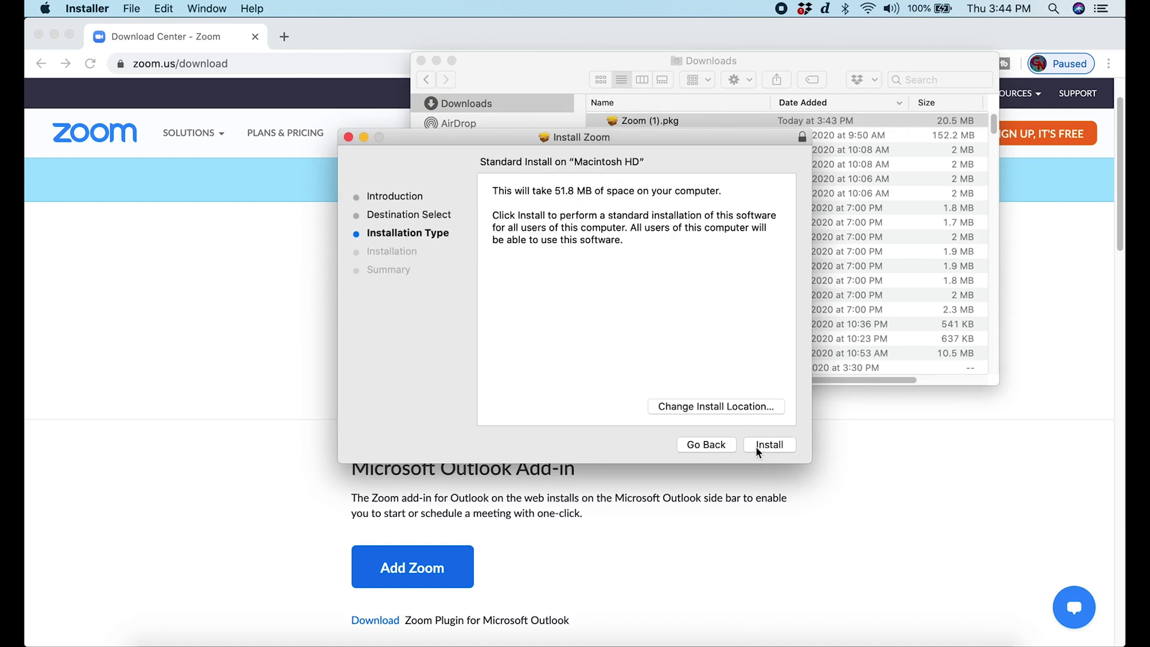
pyautogui.click(756, 446)
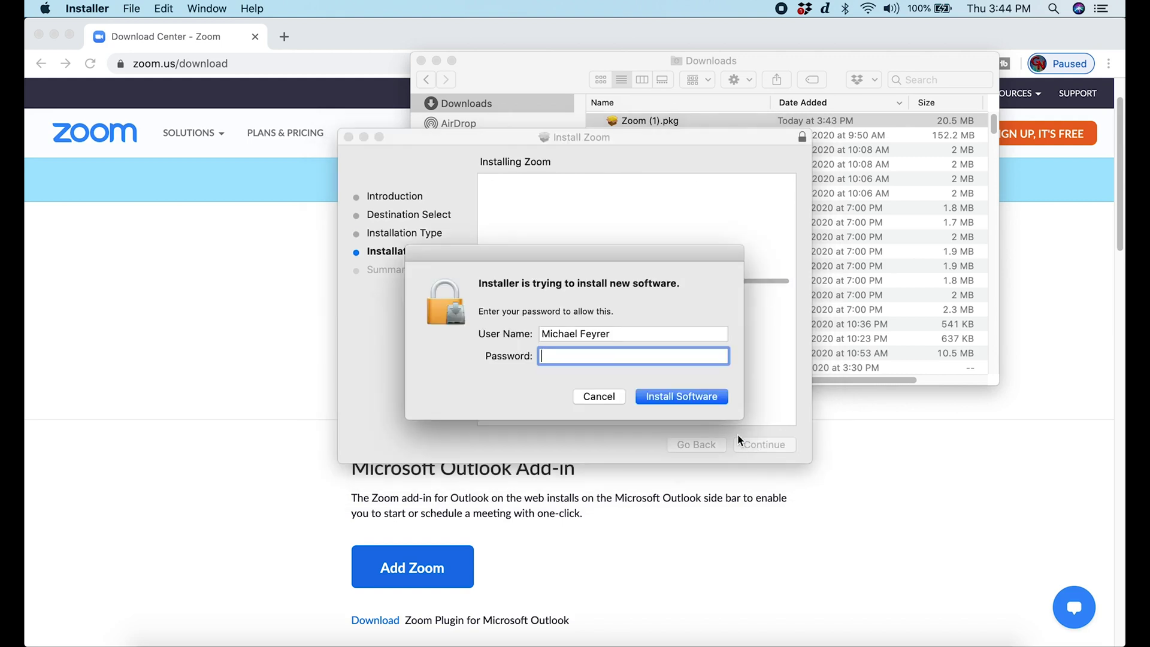
pyautogui.write('•••••••••••')
pyautogui.press('Return')
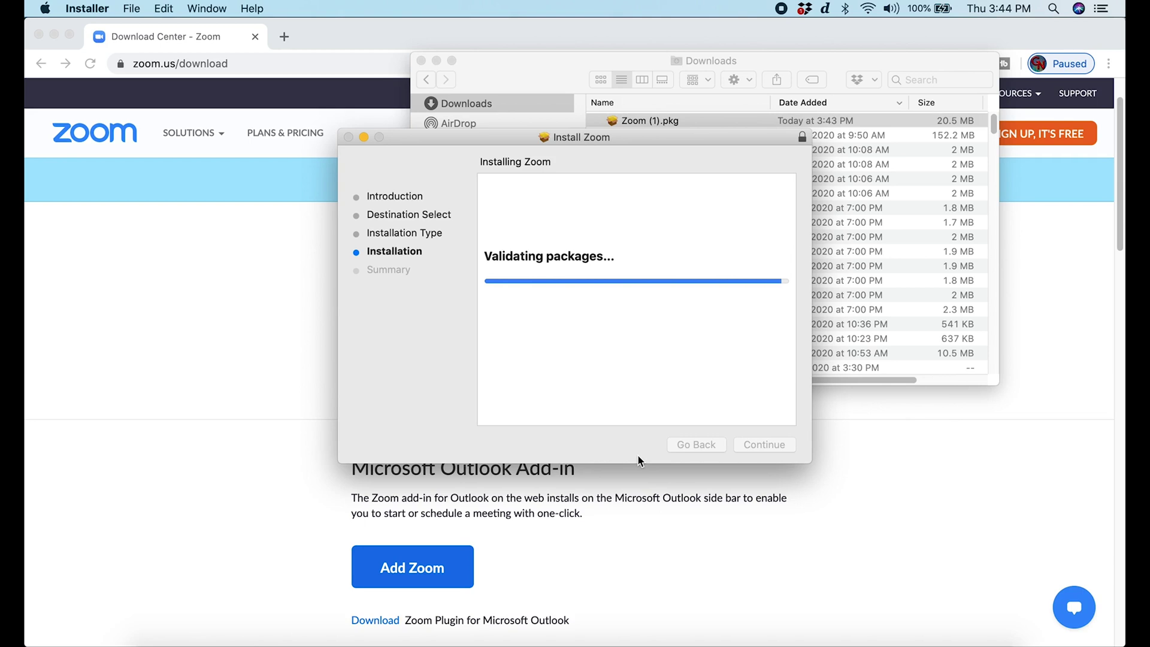
# Close the finished installer, move the Zoom package to the Trash, and bring OBS forward.
pyautogui.click(775, 445)
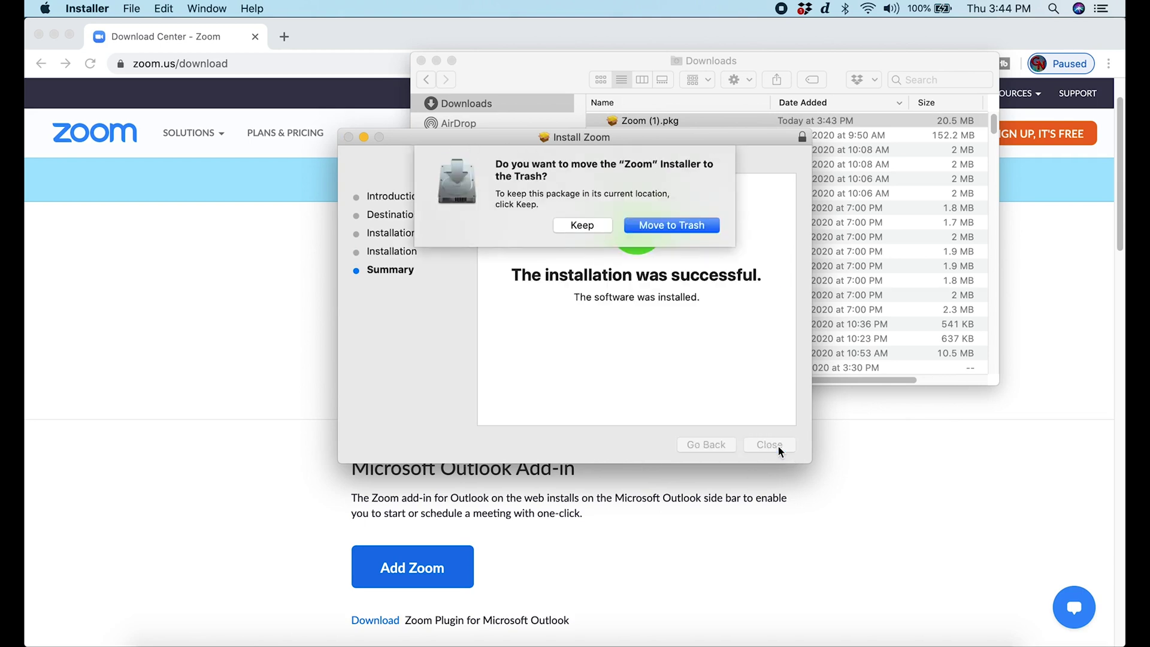
pyautogui.click(683, 231)
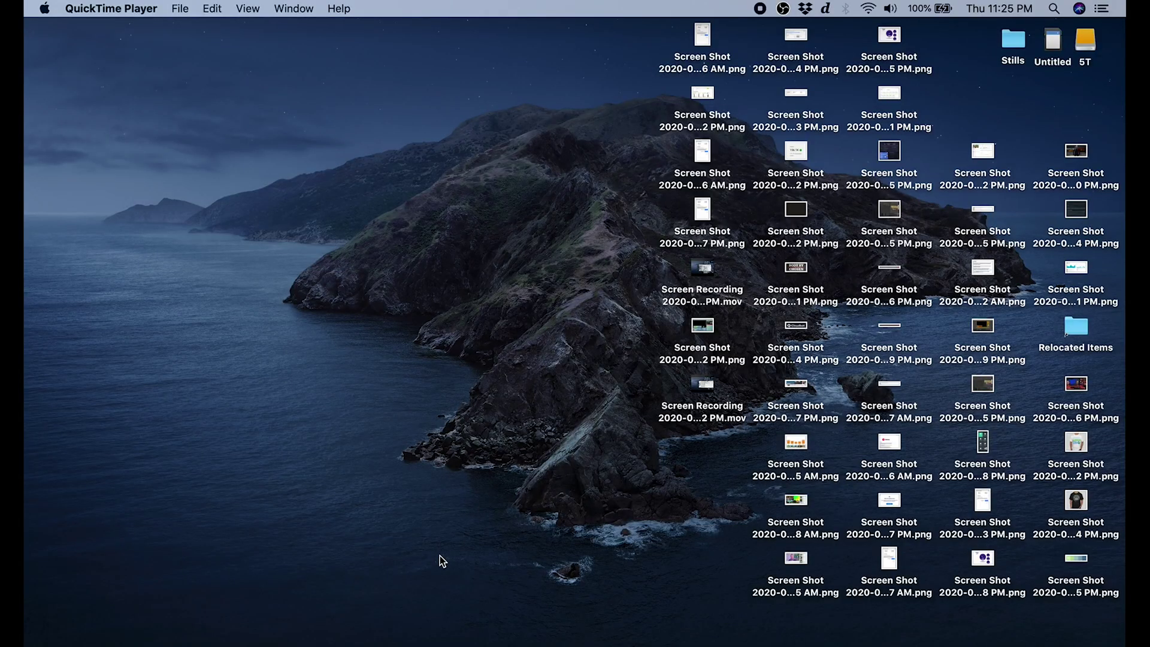
pyautogui.click(616, 638)
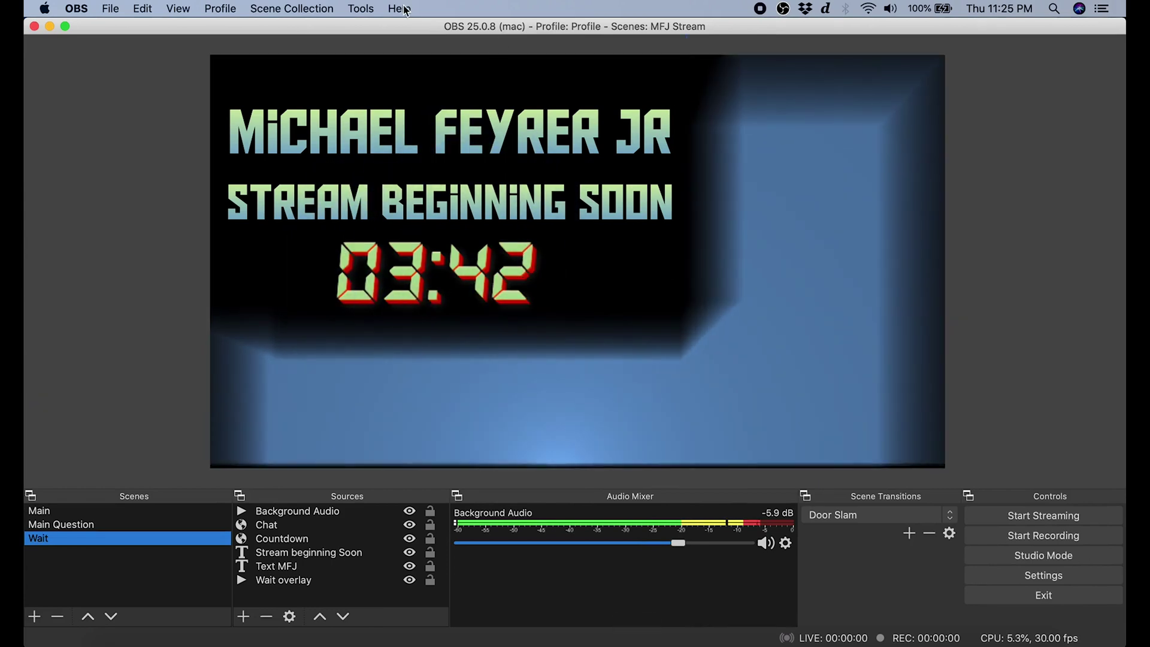
# Enable Main Output in OBS's Tools > NDI Output settings and confirm.
pyautogui.click(361, 8)
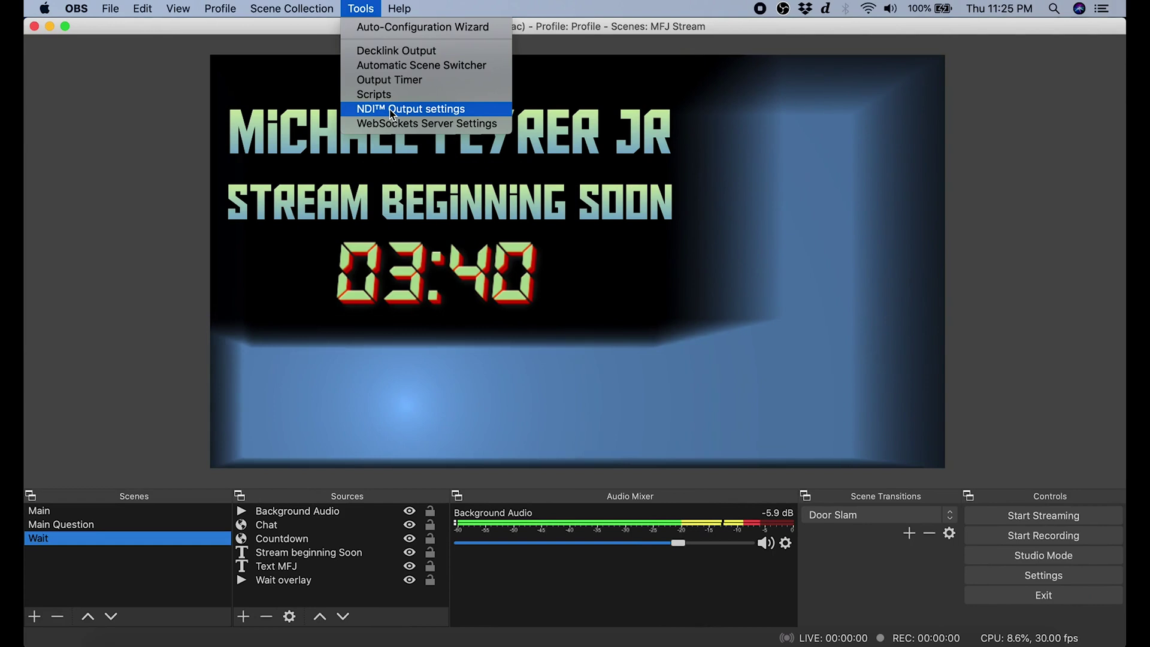
pyautogui.click(393, 110)
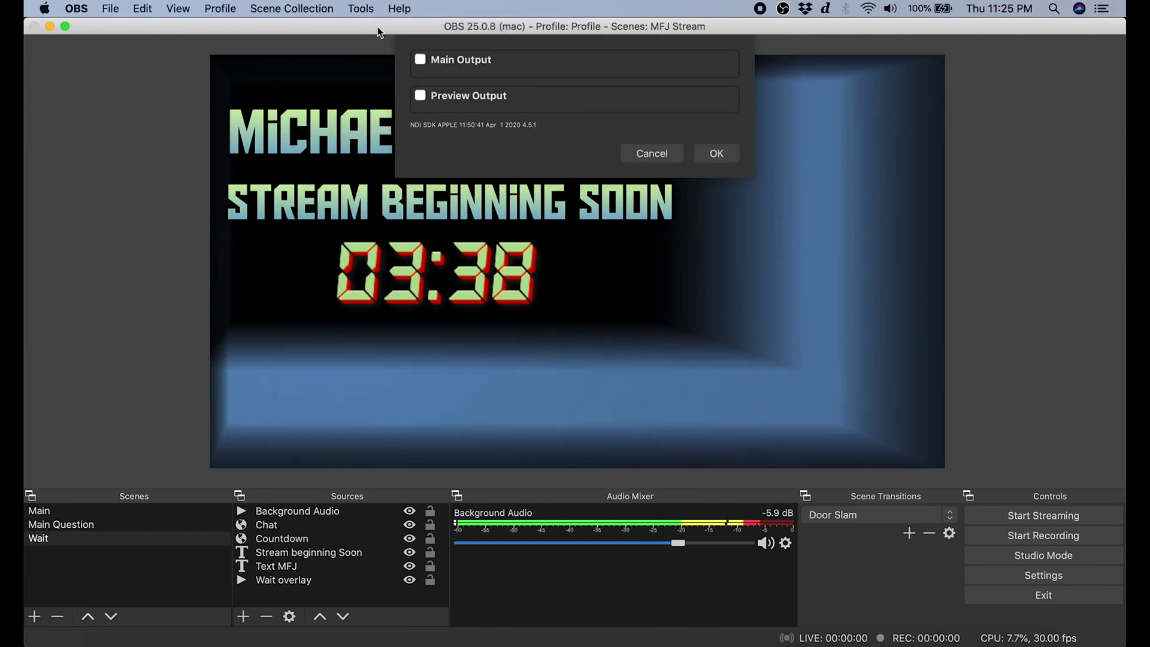
pyautogui.click(420, 60)
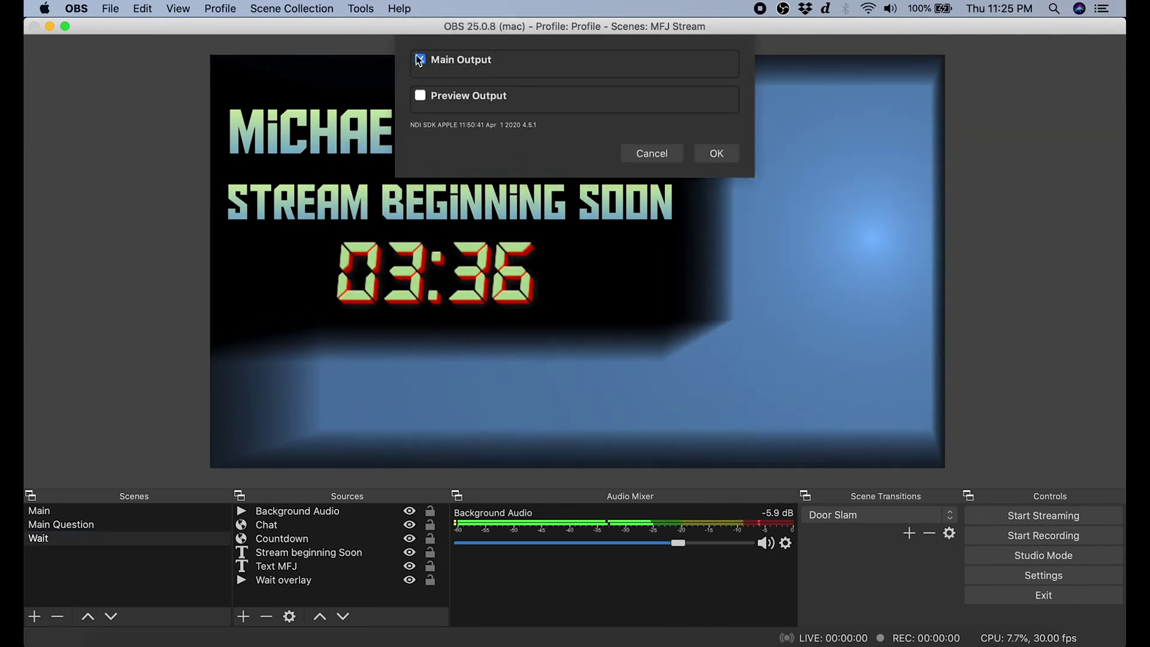
pyautogui.click(718, 152)
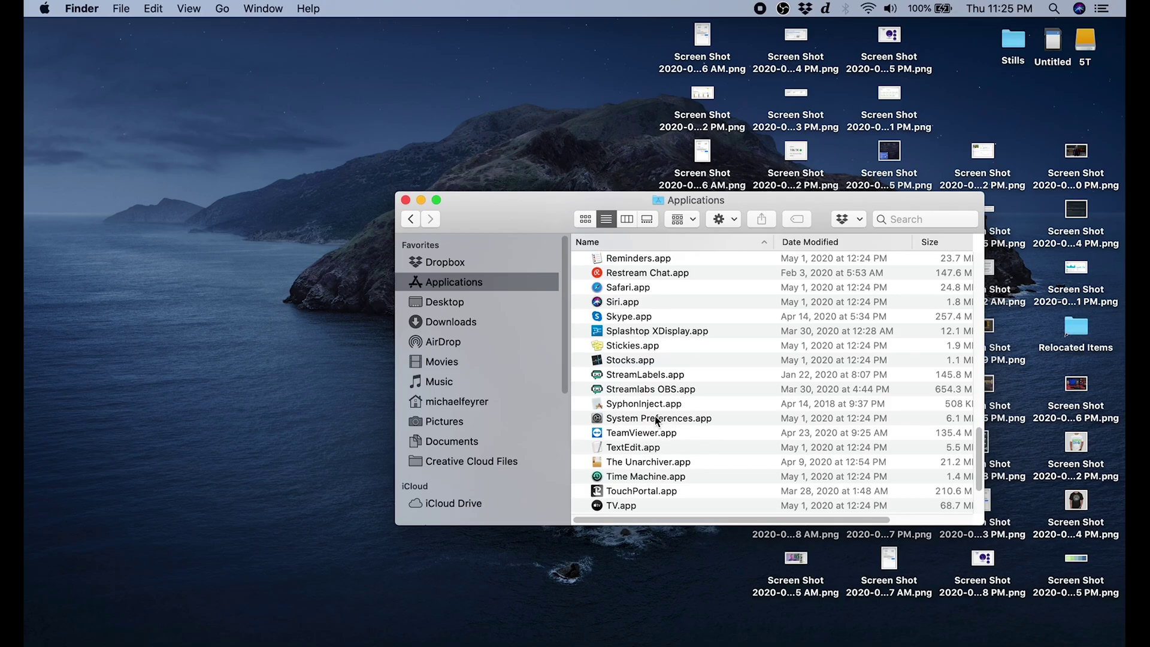
# Launch NDI Virtual Input, pick the MacBook's (OBS) NDI source, then launch NewTek NDI Video Monitor.
pyautogui.scroll(10, 656, 415)
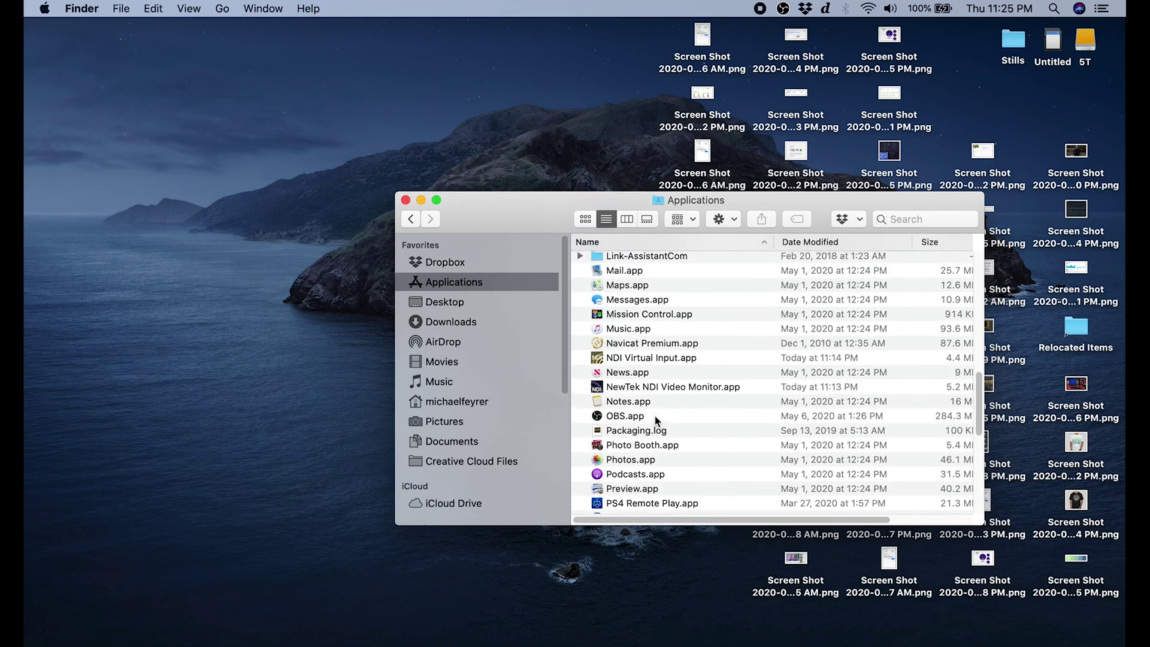
pyautogui.scroll(3, 656, 416)
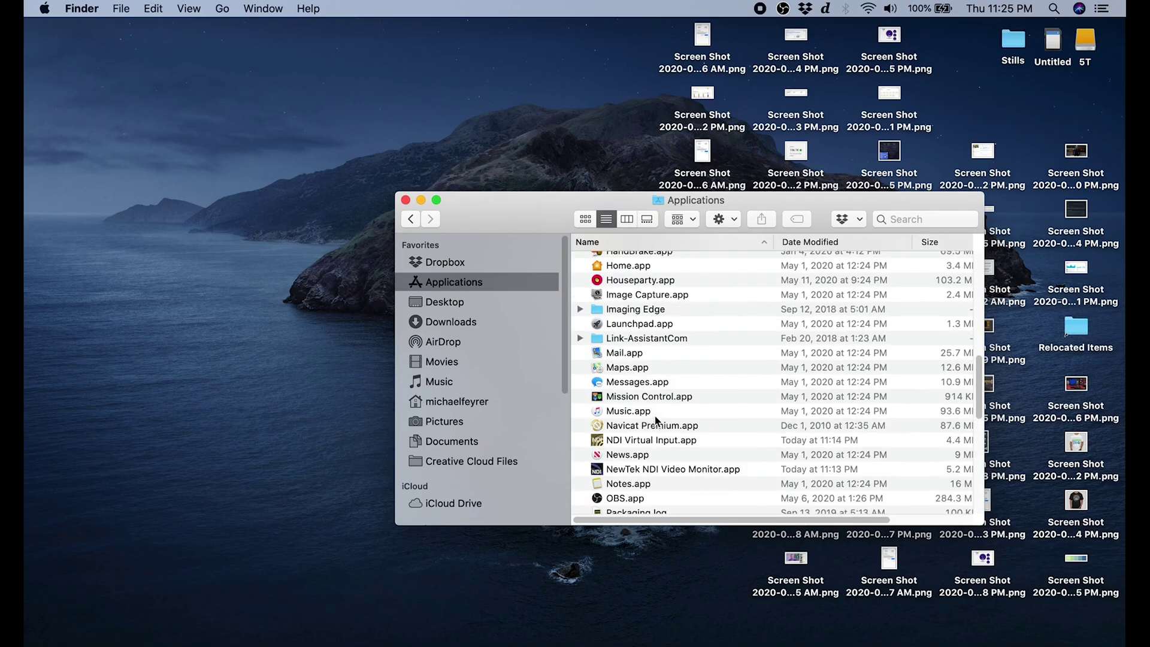
pyautogui.scroll(-3, 656, 416)
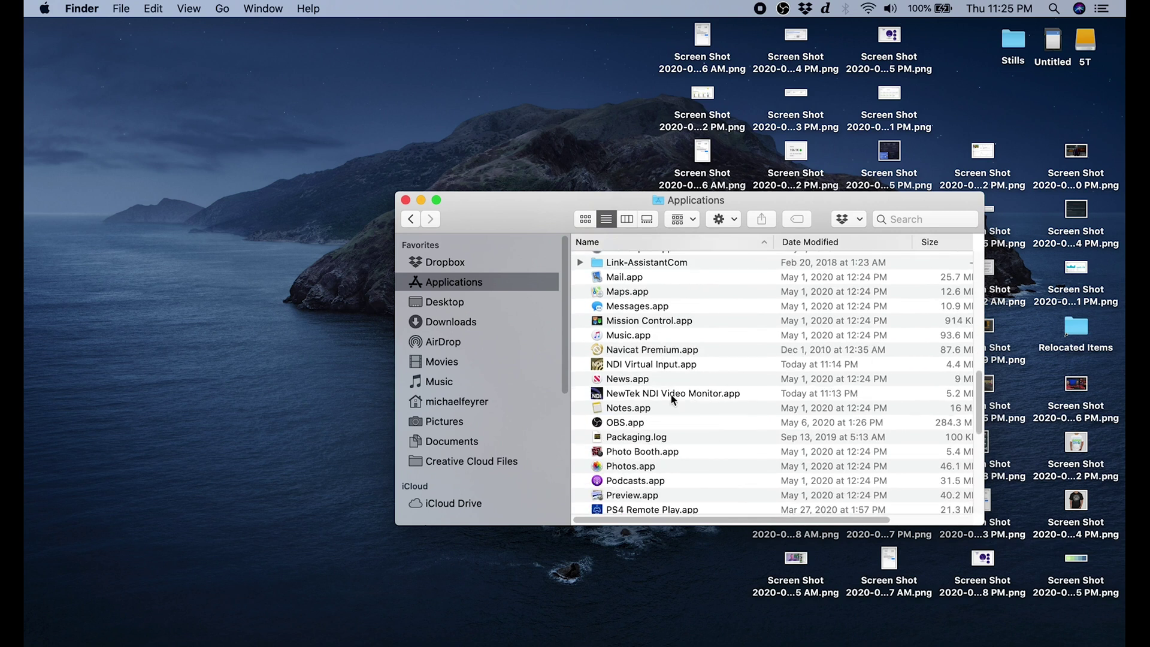
pyautogui.doubleClick(640, 366)
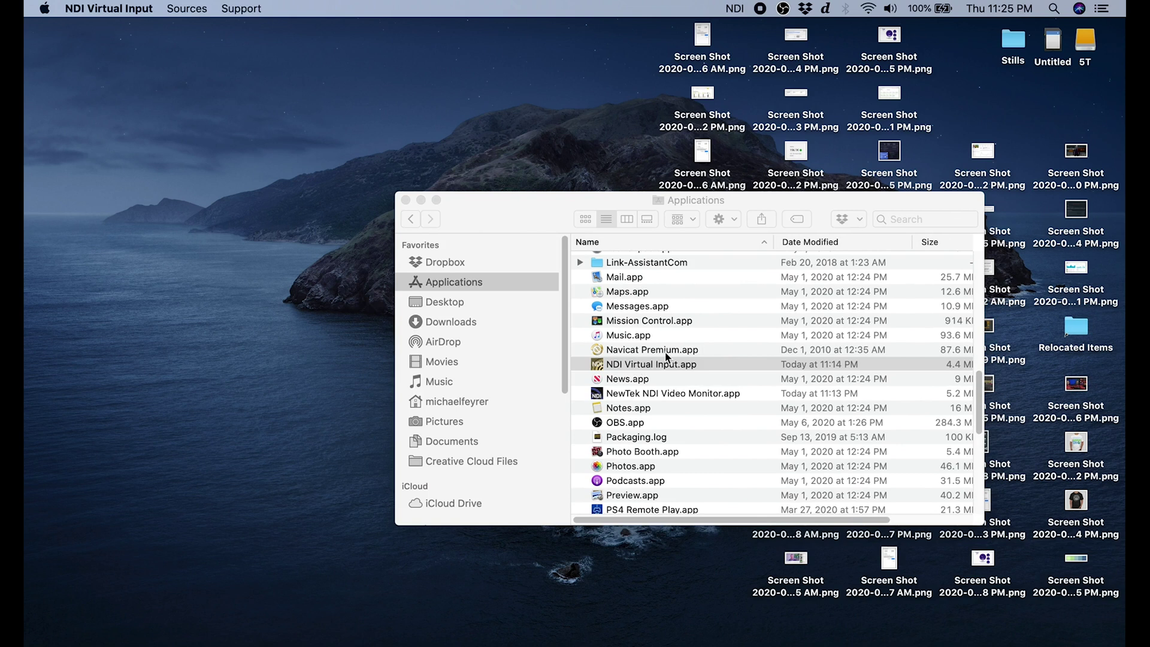
pyautogui.click(735, 9)
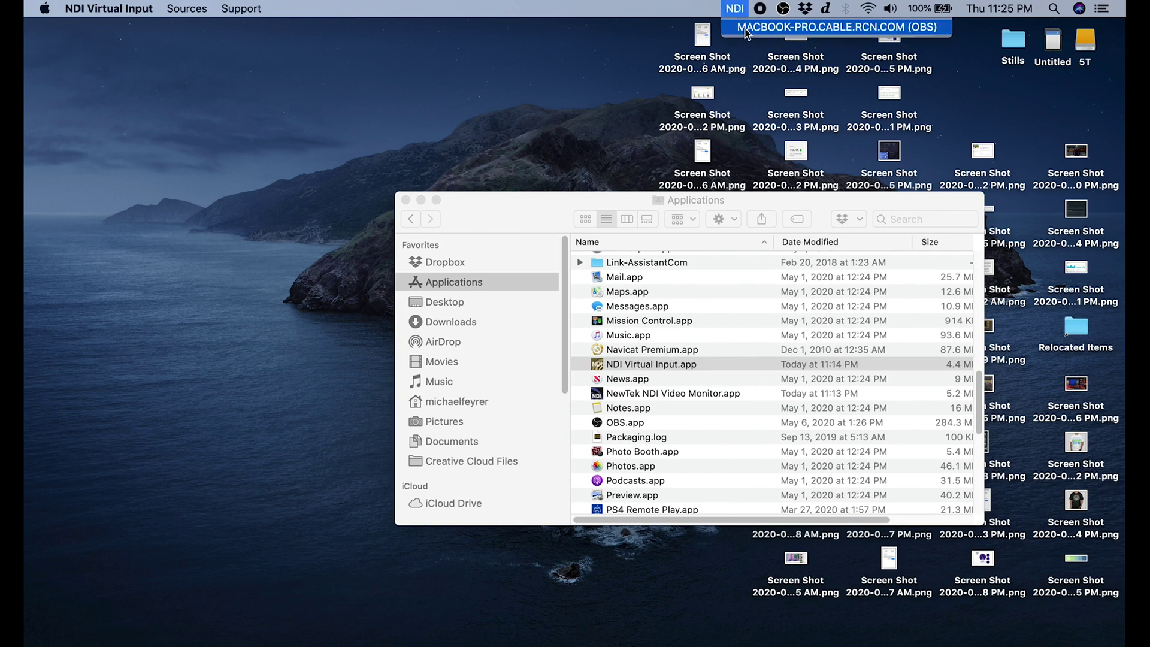
pyautogui.click(802, 30)
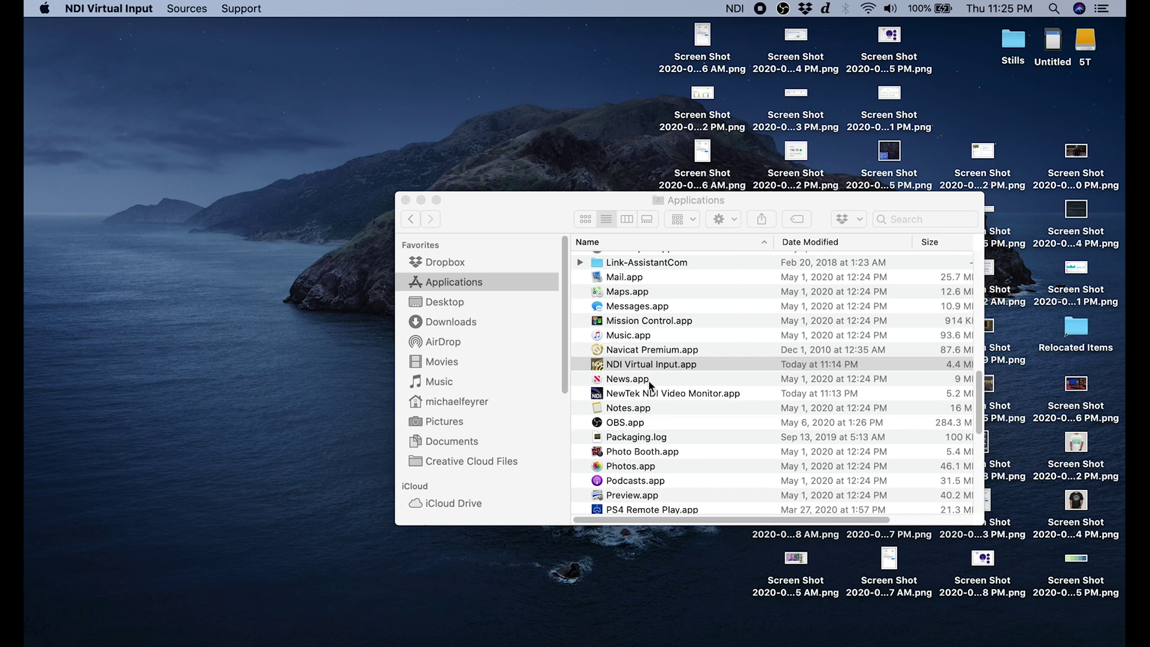
pyautogui.doubleClick(639, 395)
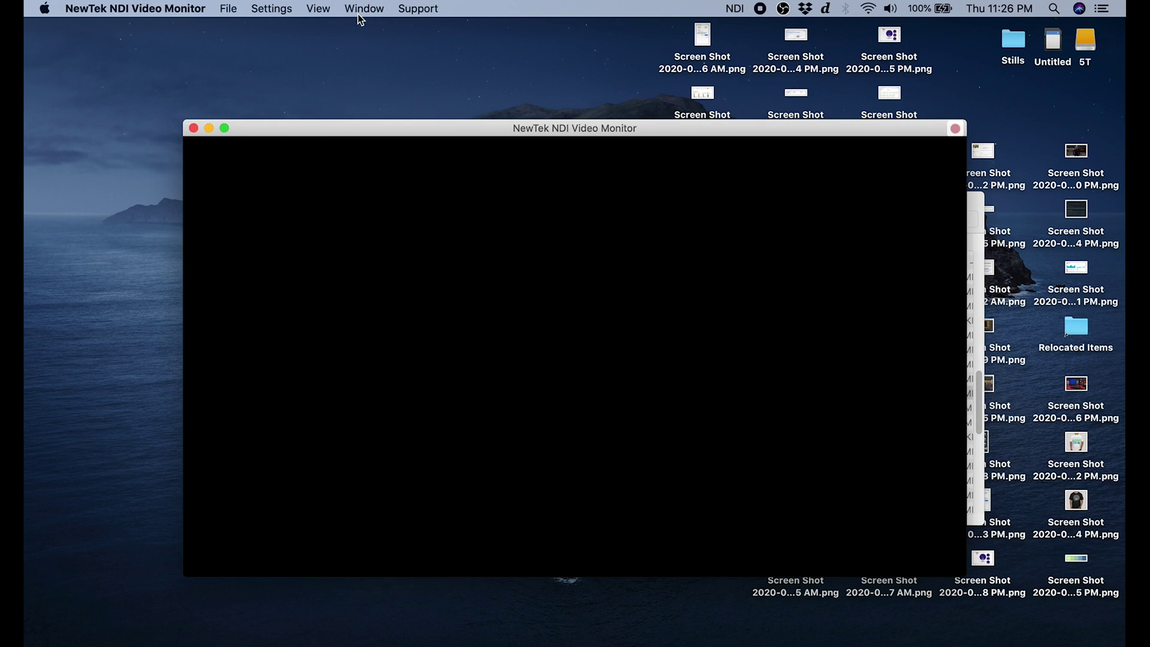
# In NDI Video Monitor, view the MACBOOK-PRO > NDI Virtual Input feed showing the OBS countdown.
pyautogui.click(323, 9)
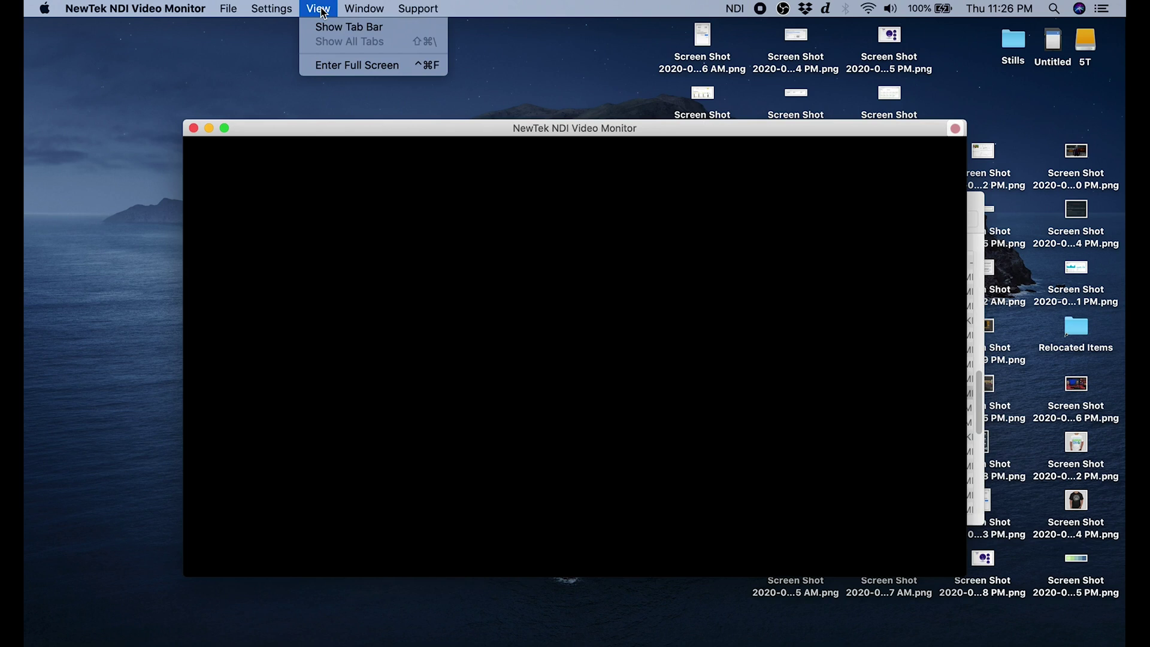
pyautogui.moveTo(228, 9)
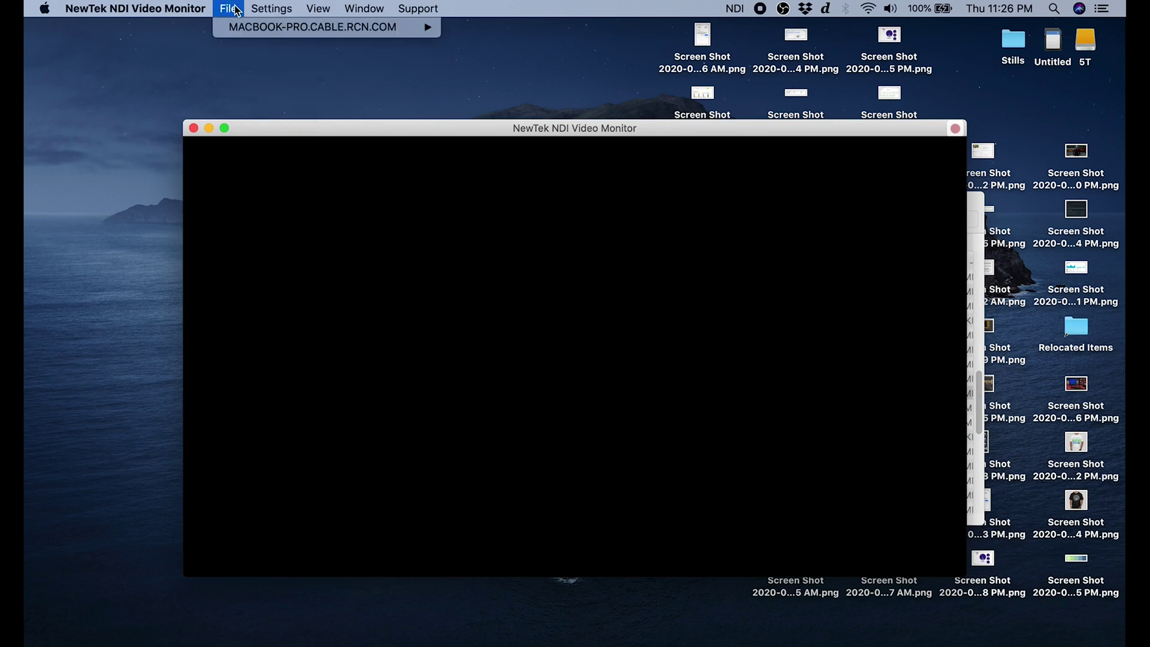
pyautogui.moveTo(256, 29)
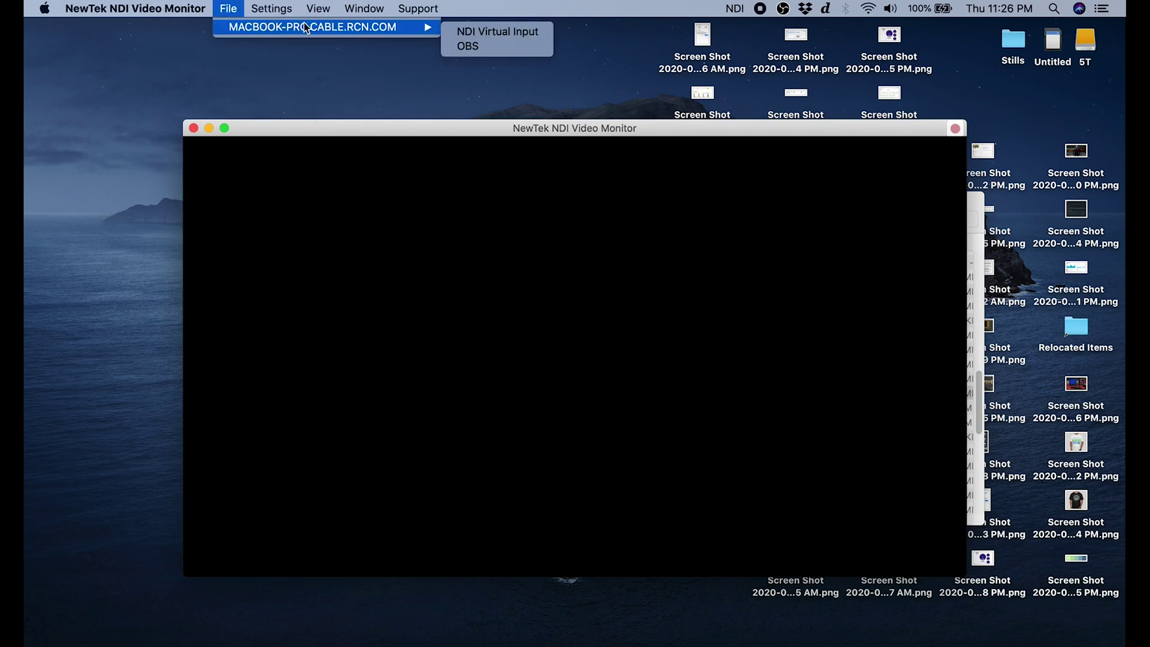
pyautogui.click(490, 31)
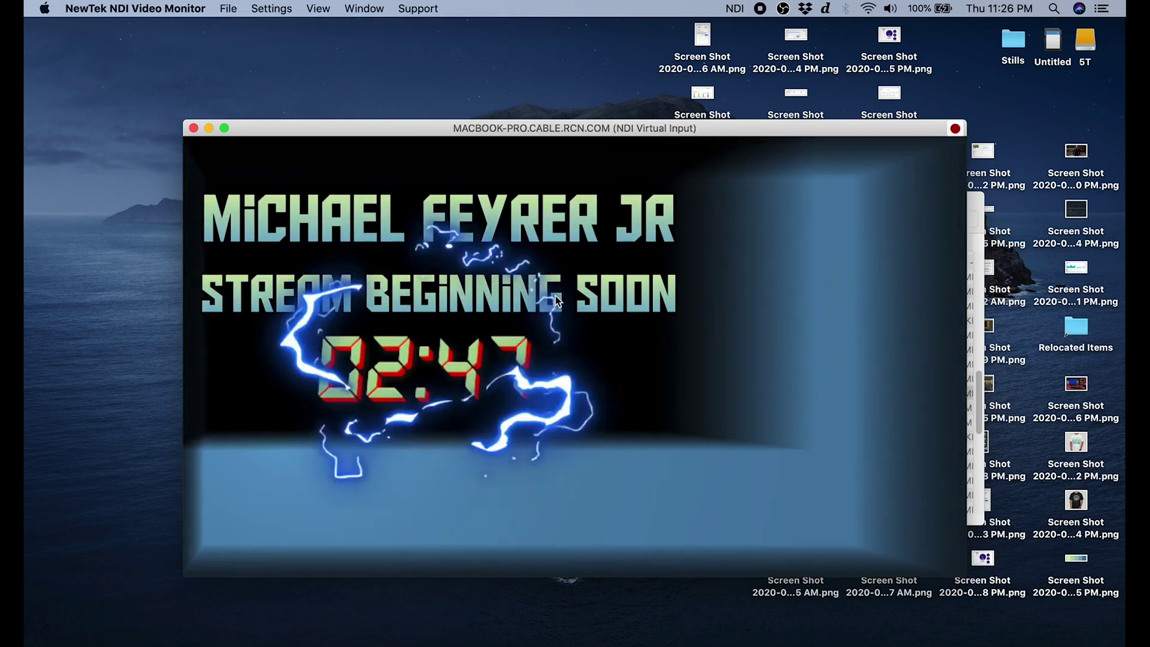
# Close the video monitor and launch zoom.us from Applications.
pyautogui.press('super+w')
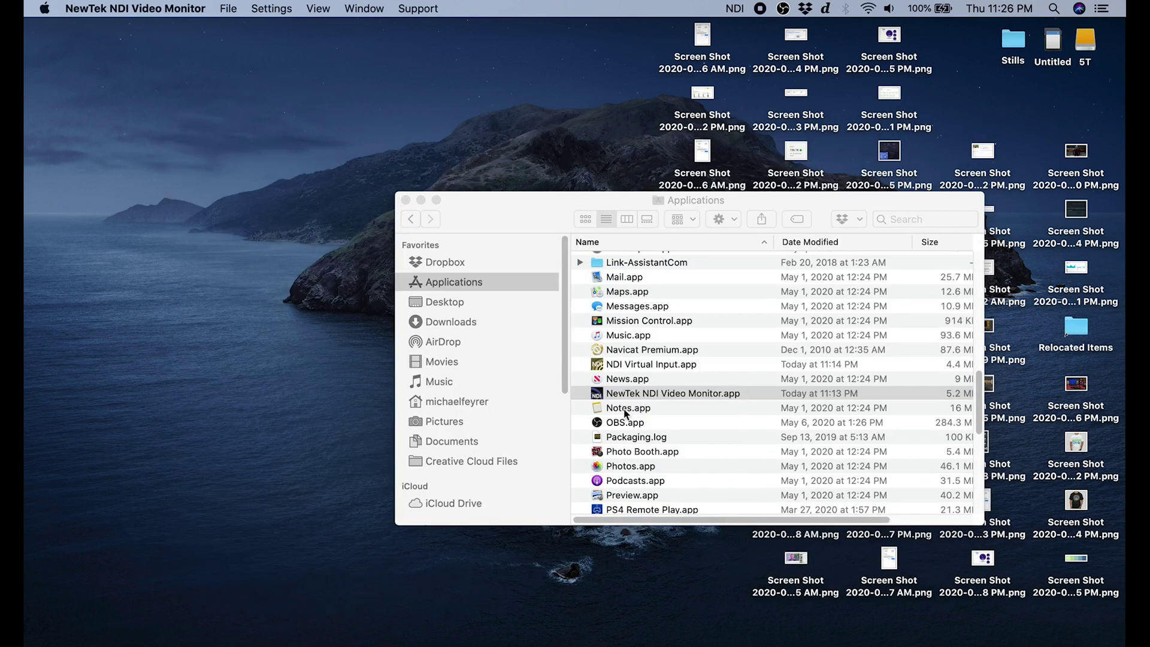
pyautogui.scroll(-10, 646, 456)
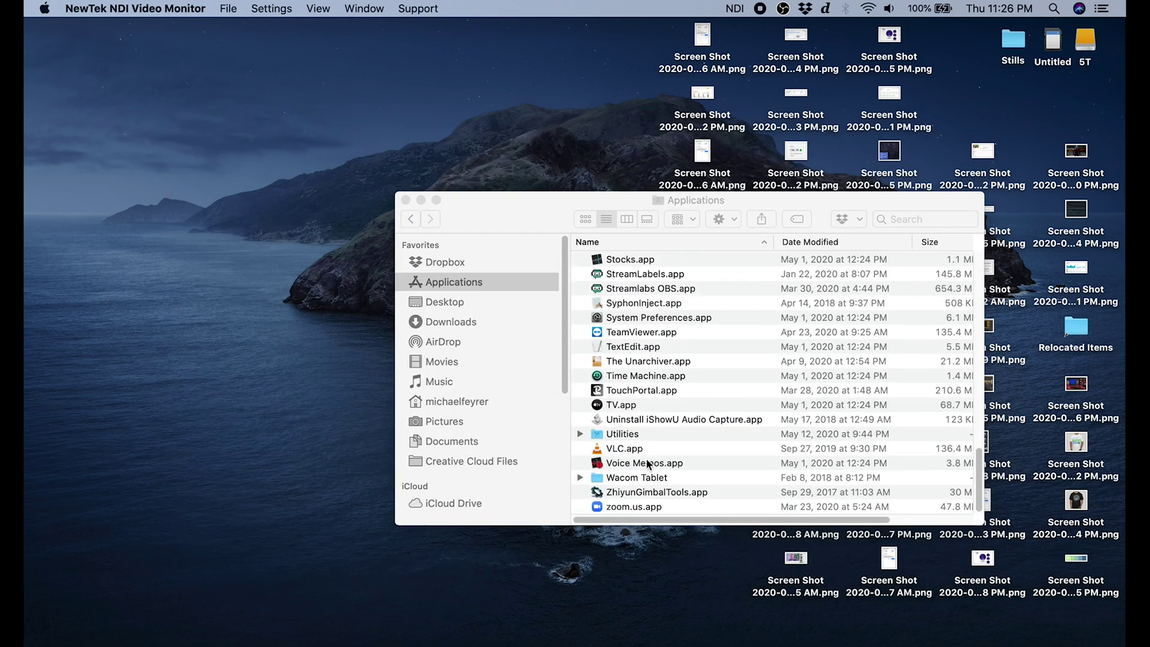
pyautogui.doubleClick(635, 507)
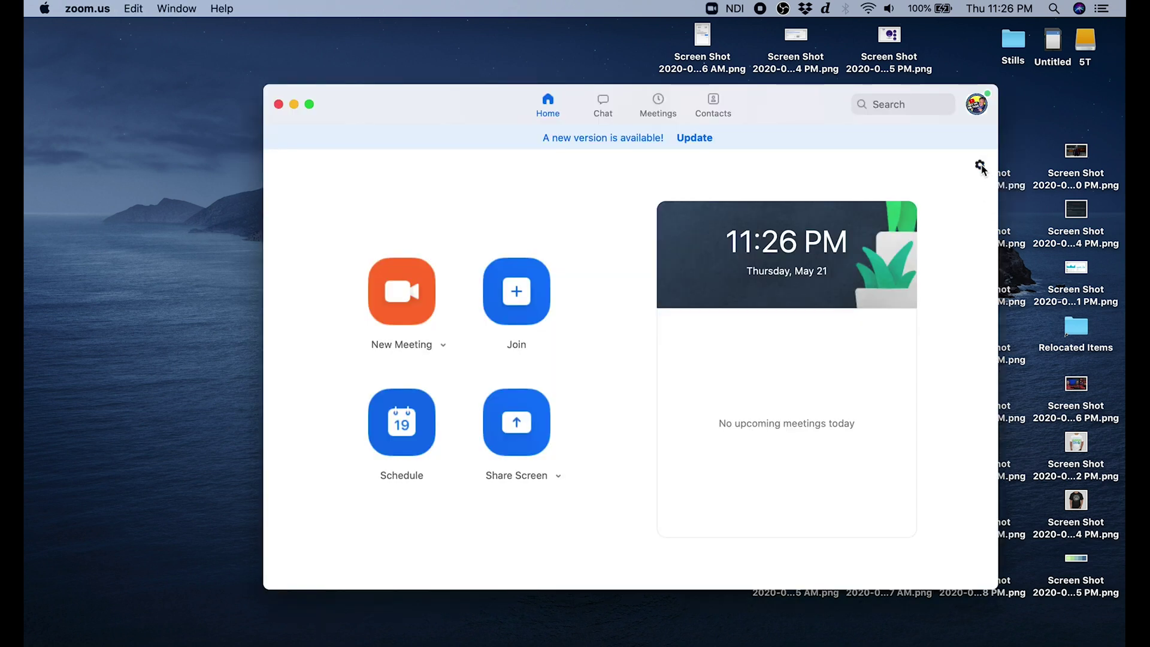
# In Zoom Settings > Video with NDI Video as camera, toggle 'Mirror my video' on, then off.
pyautogui.click(980, 165)
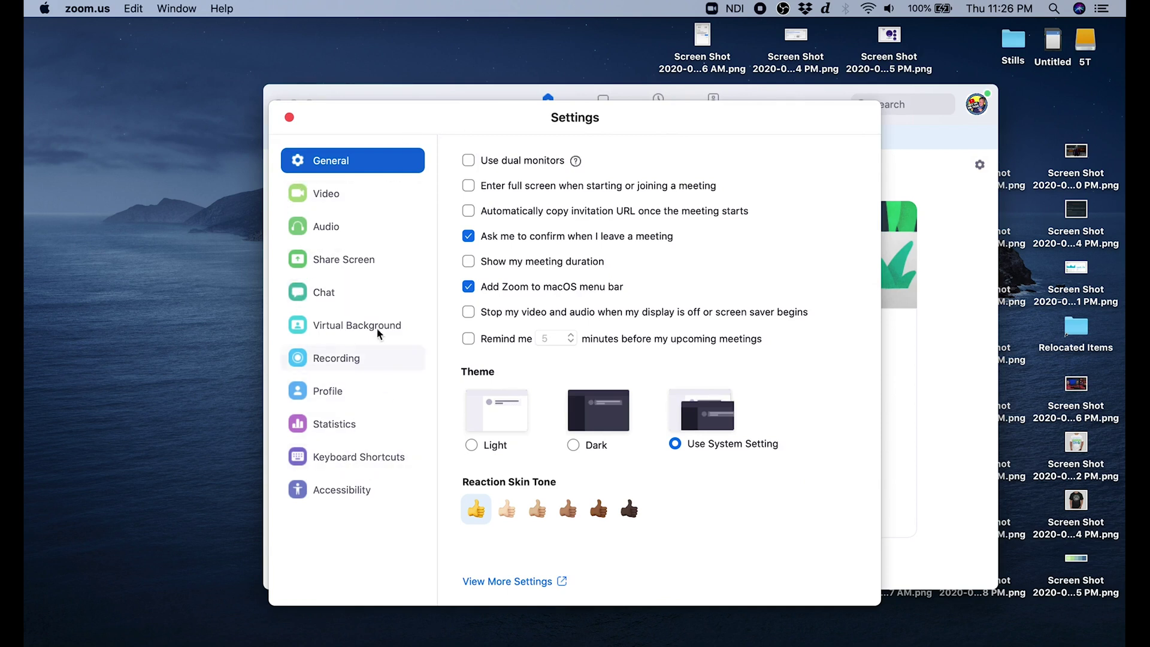
pyautogui.click(322, 203)
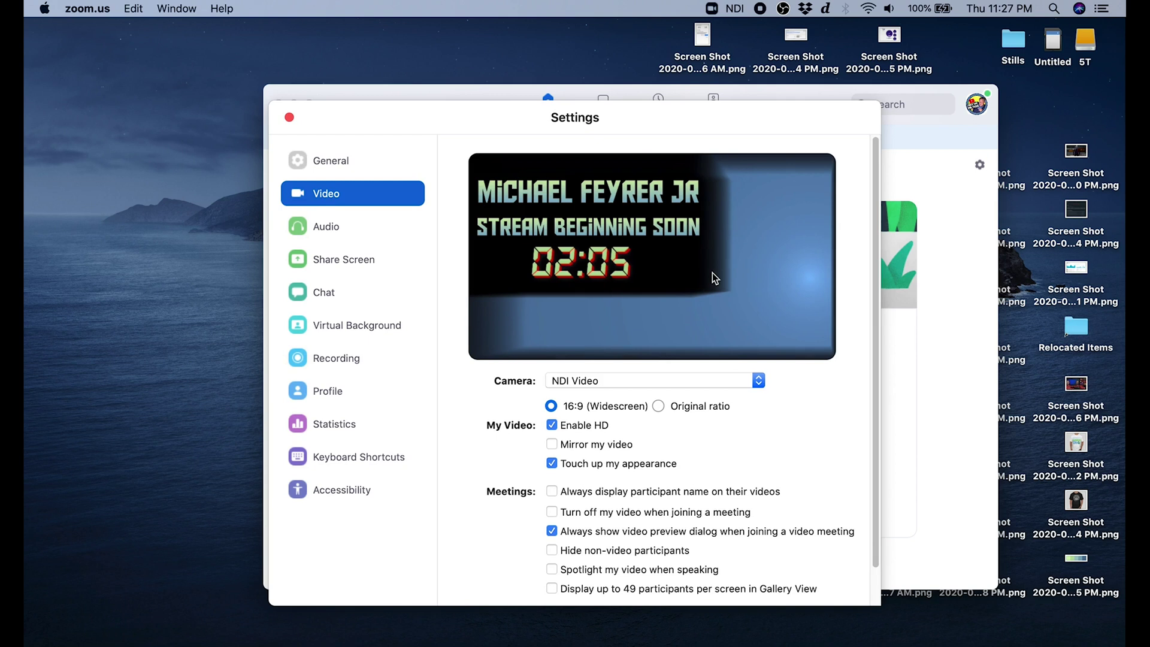
pyautogui.scroll(-2, 796, 467)
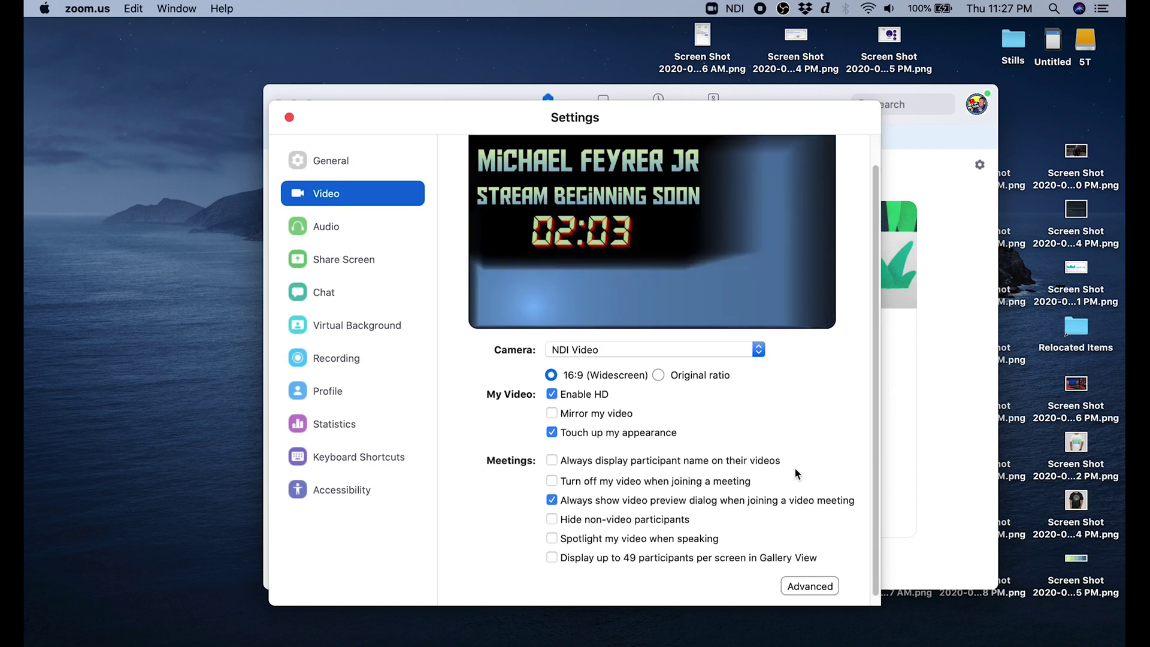
pyautogui.scroll(-1, 795, 473)
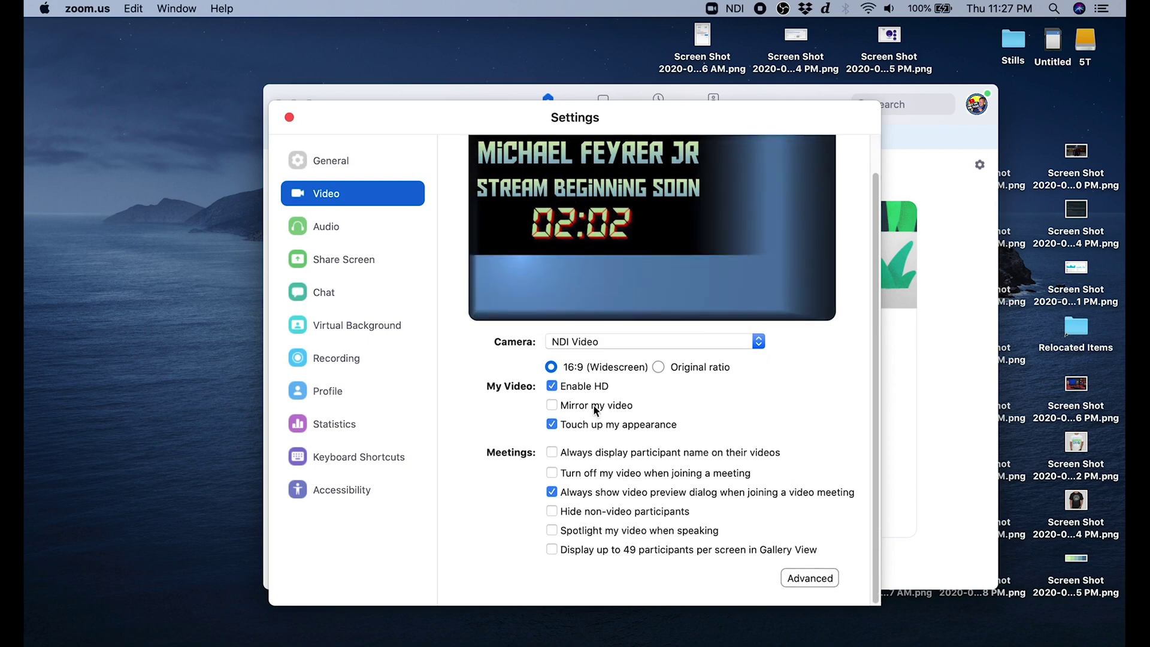
pyautogui.click(552, 406)
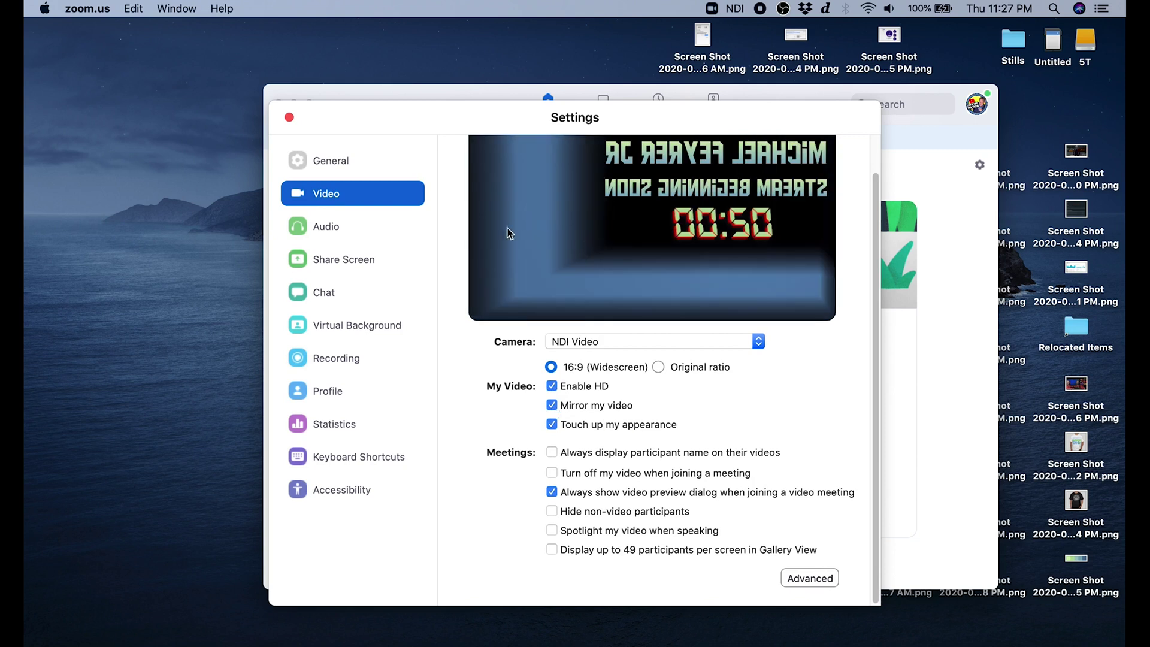
pyautogui.click(552, 406)
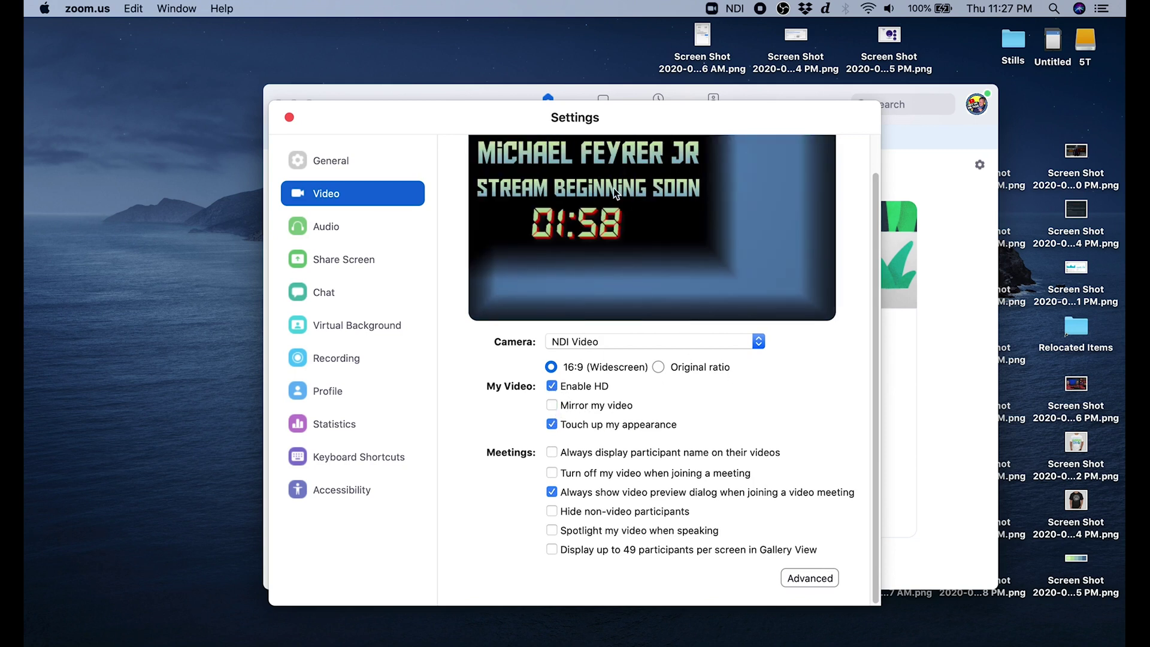
# Keep NDI Audio selected as the microphone in Zoom's Audio settings.
pyautogui.click(327, 232)
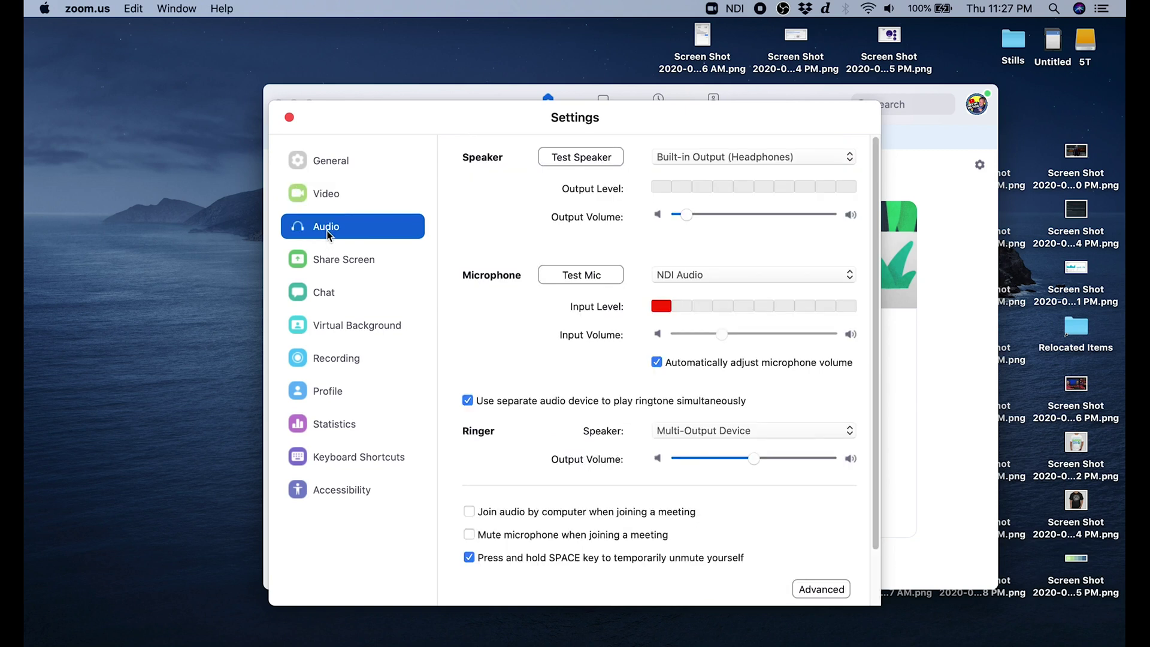
pyautogui.click(739, 275)
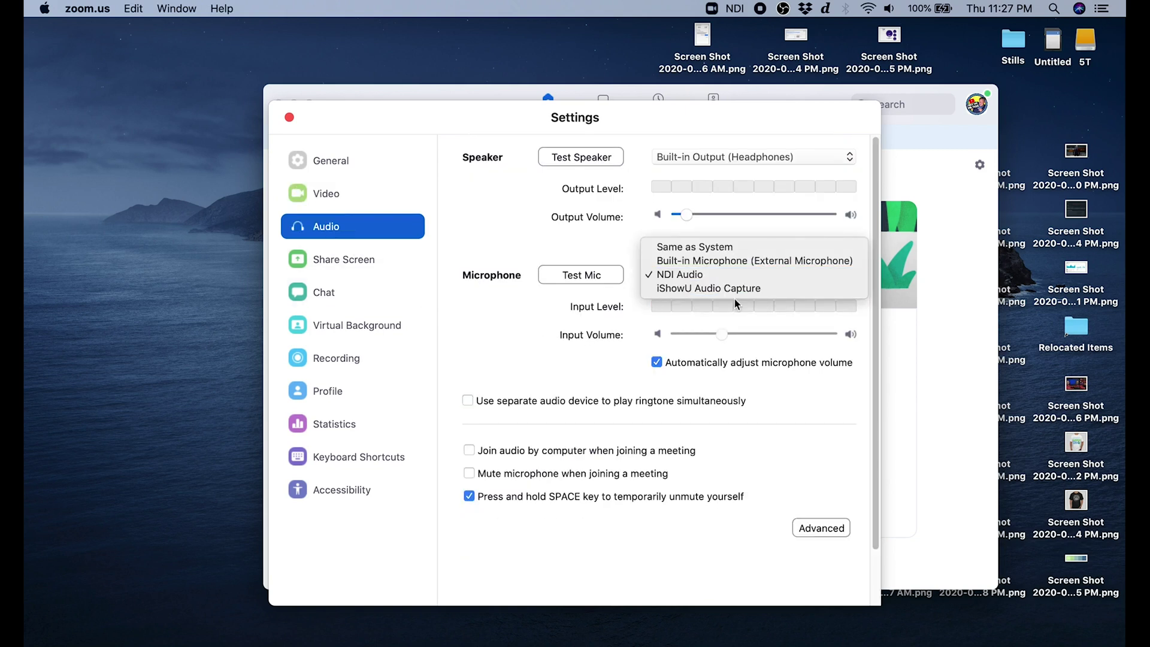
pyautogui.click(671, 274)
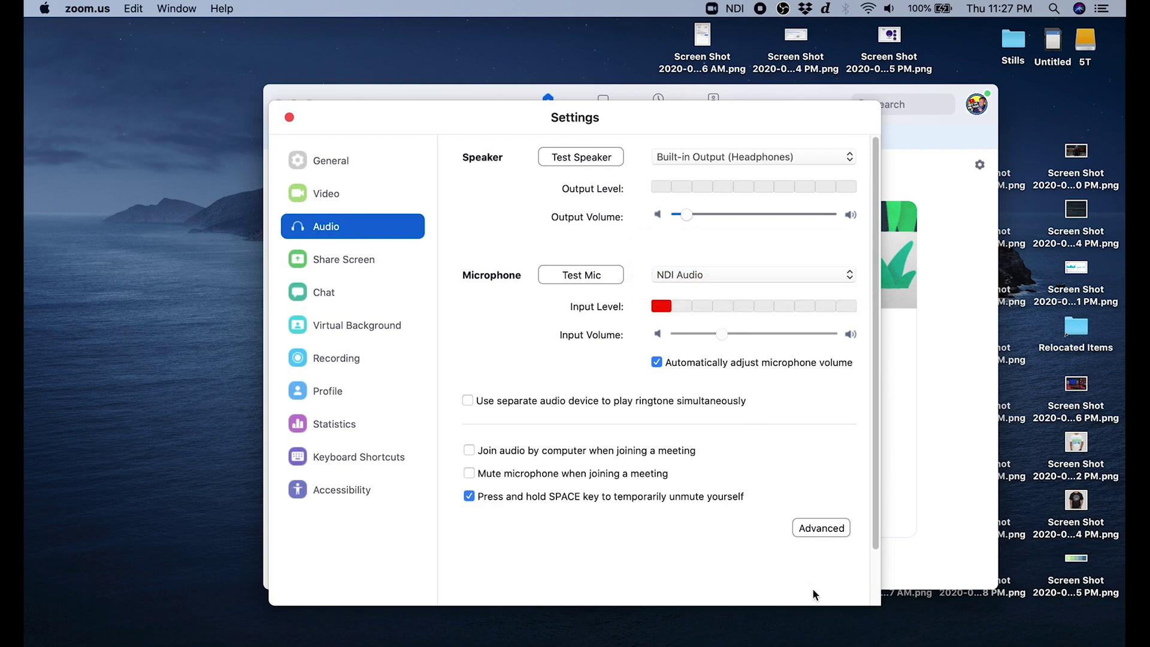
pyautogui.moveTo(548, 103); pyautogui.dragTo(715, 102)
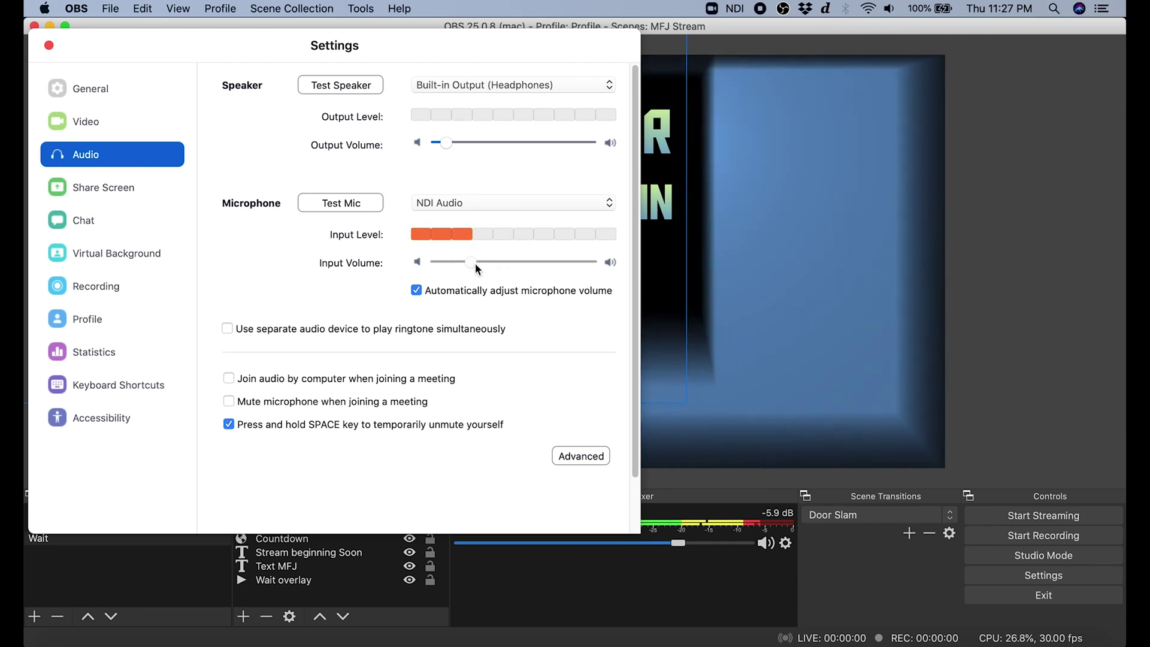
# Disable auto-adjust, max input volume, raise output volume, and set OBS Background Audio to -12.4 dB.
pyautogui.click(418, 290)
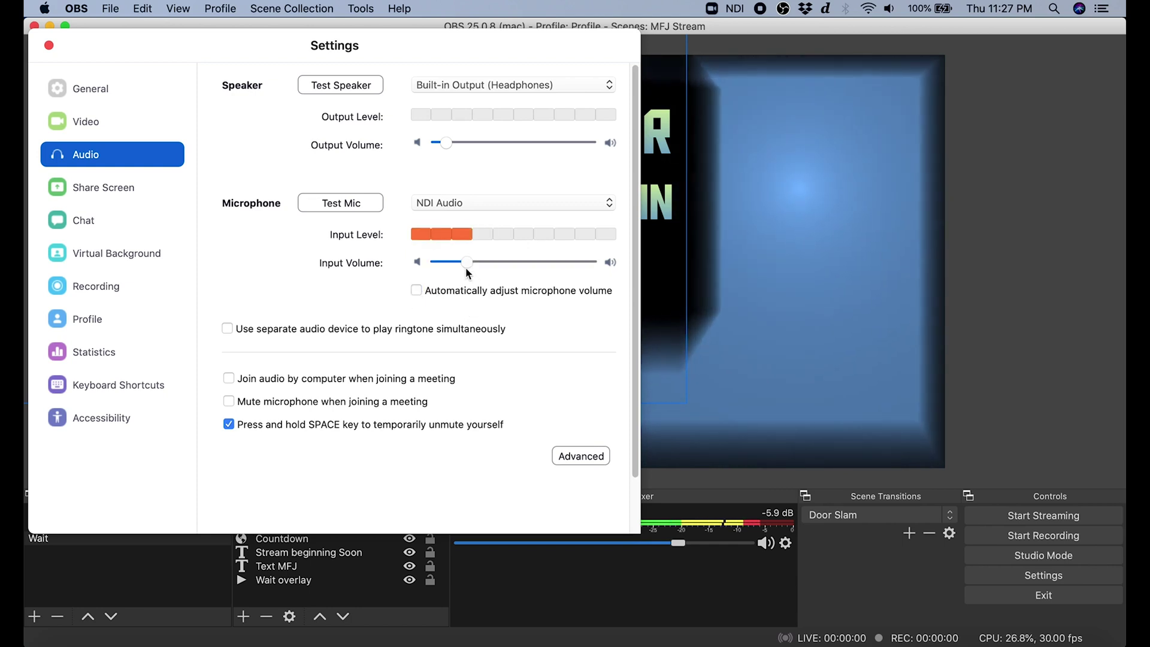
pyautogui.moveTo(467, 264); pyautogui.dragTo(592, 262)
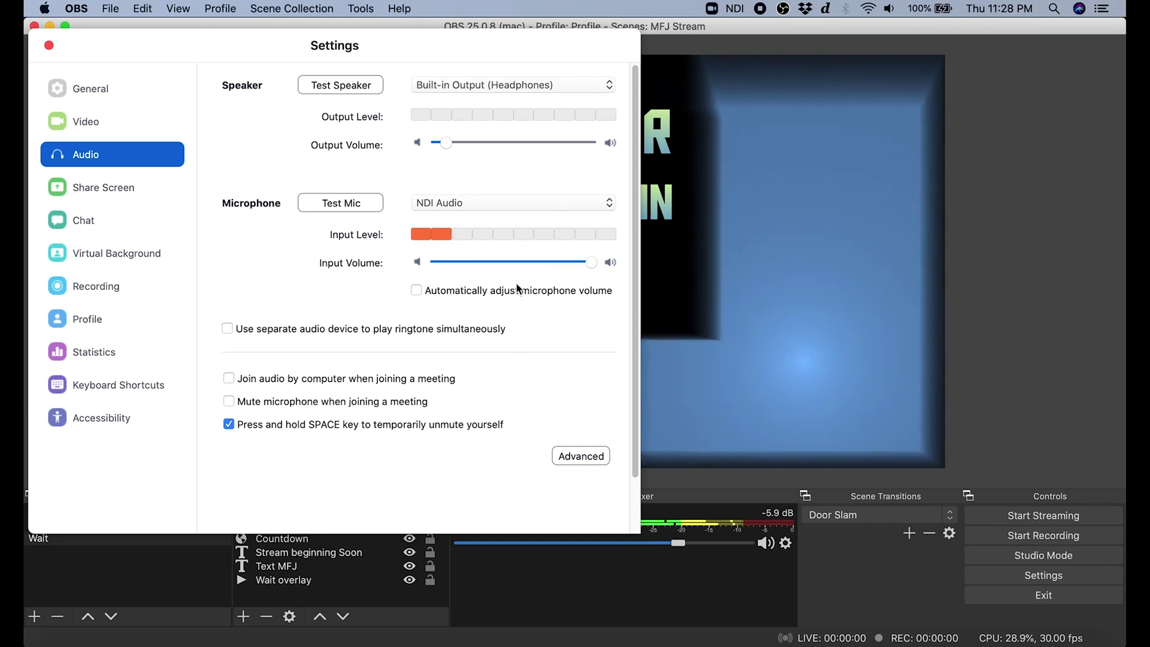
pyautogui.click(449, 144)
pyautogui.moveTo(453, 146); pyautogui.dragTo(478, 148)
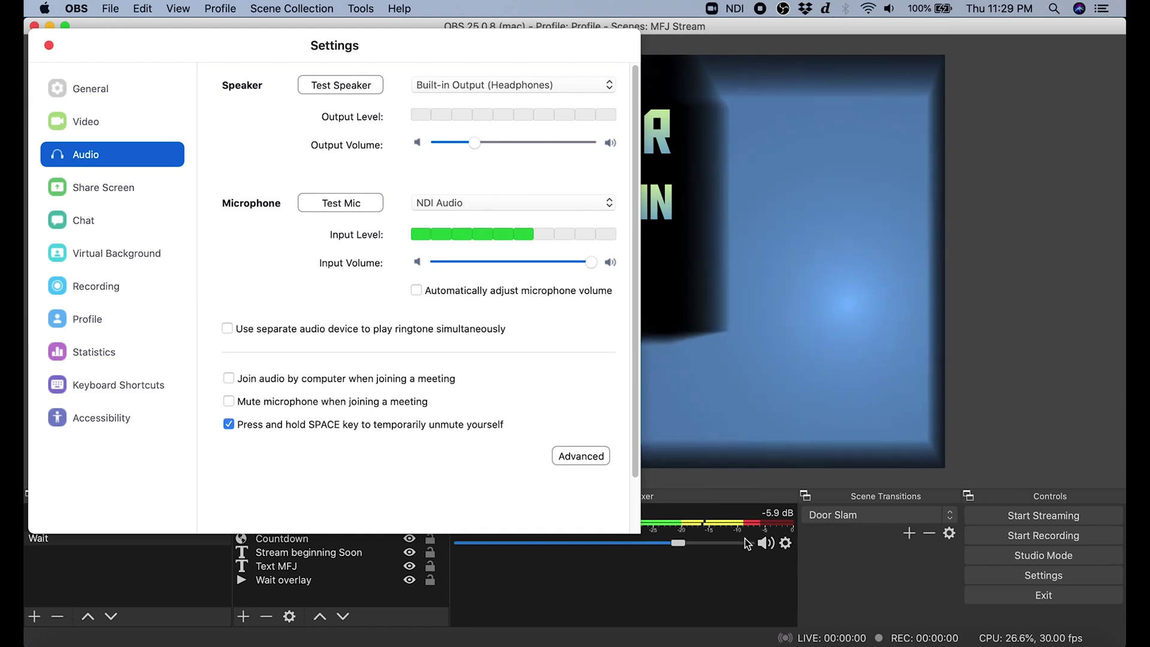
pyautogui.moveTo(684, 543); pyautogui.dragTo(627, 545)
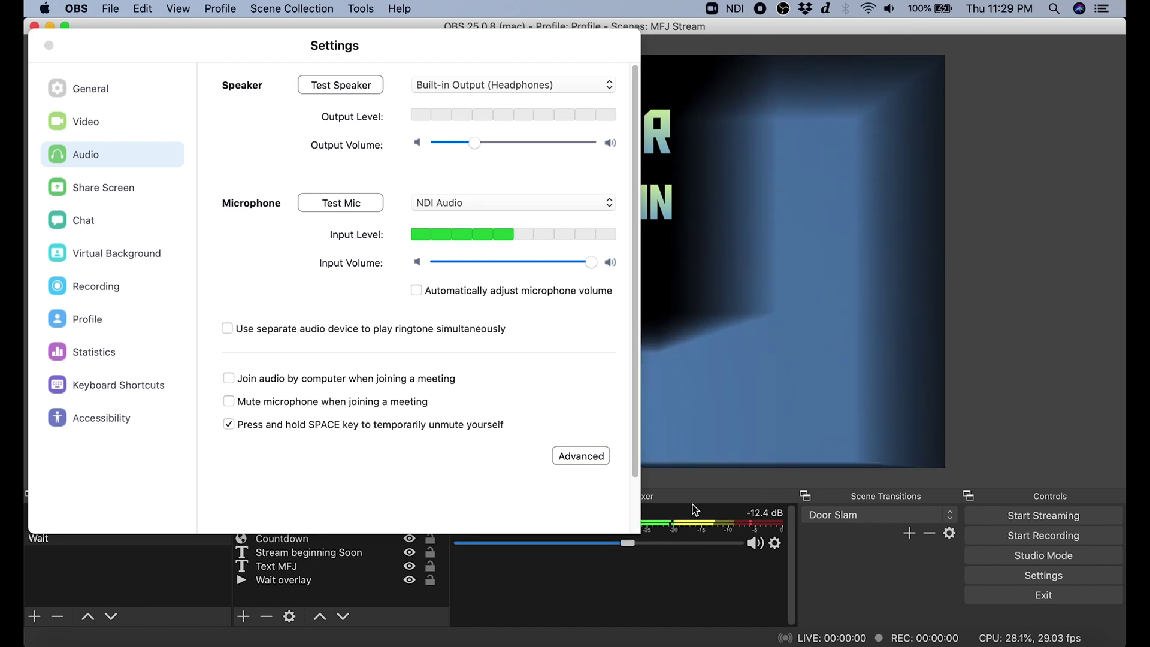
pyautogui.moveTo(476, 144); pyautogui.dragTo(496, 145)
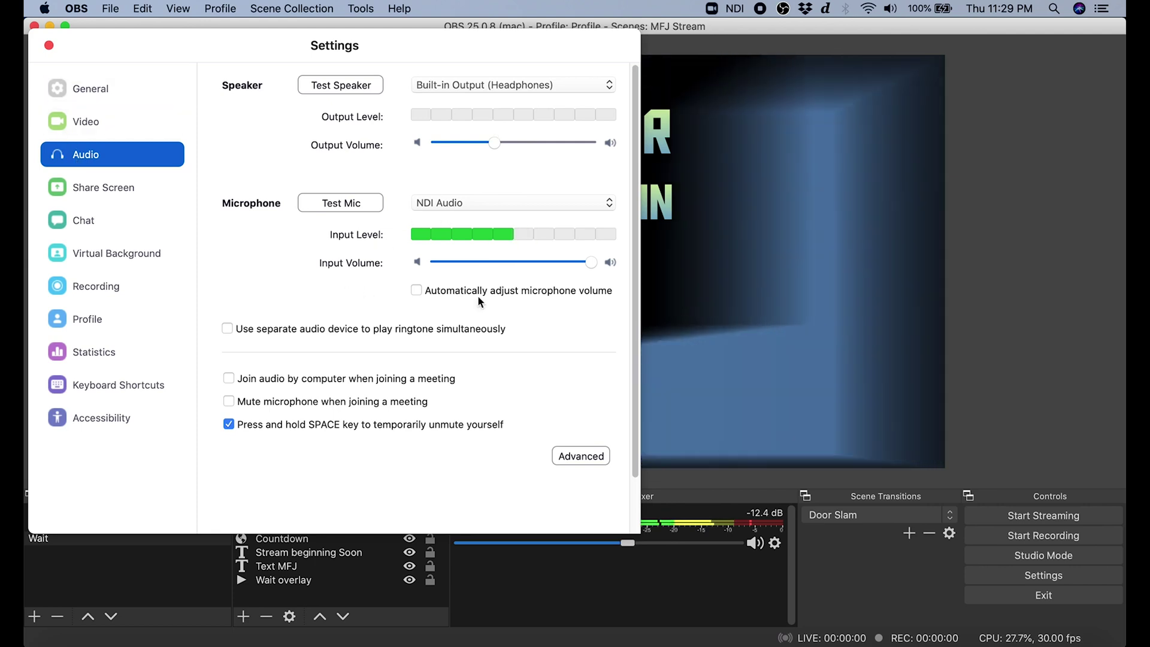
pyautogui.click(50, 46)
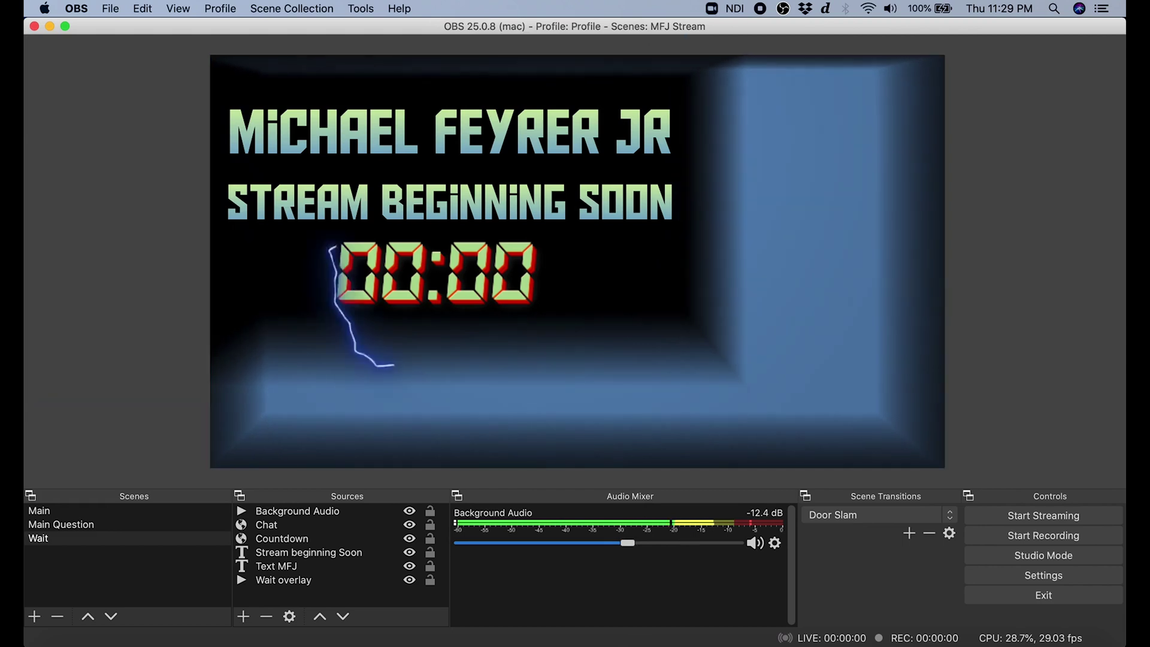
# Start a new Zoom meeting showing the OBS countdown, then run and dismiss the speaker/microphone test.
pyautogui.click(733, 644)
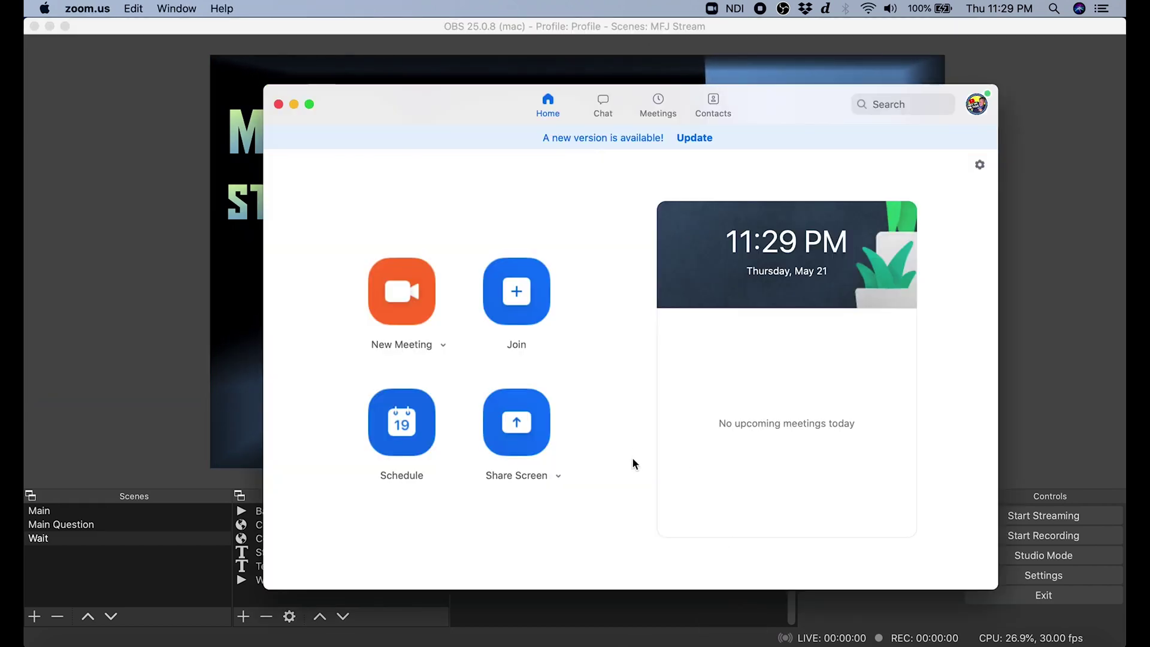
pyautogui.click(417, 309)
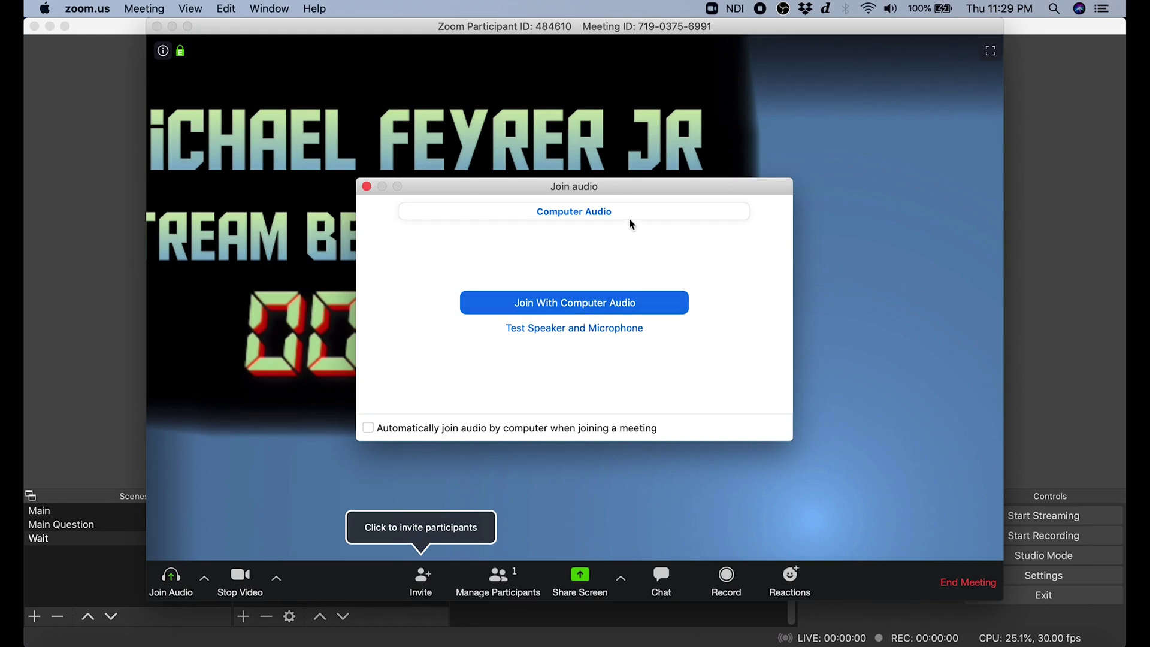
pyautogui.click(587, 214)
pyautogui.click(579, 330)
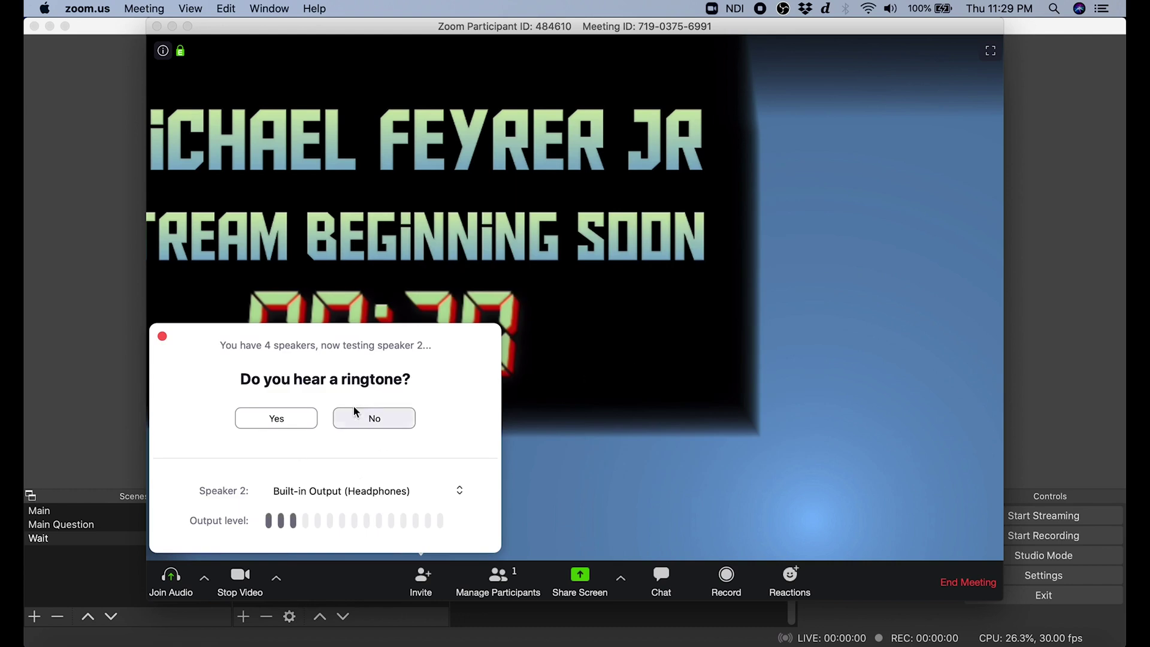
pyautogui.click(162, 336)
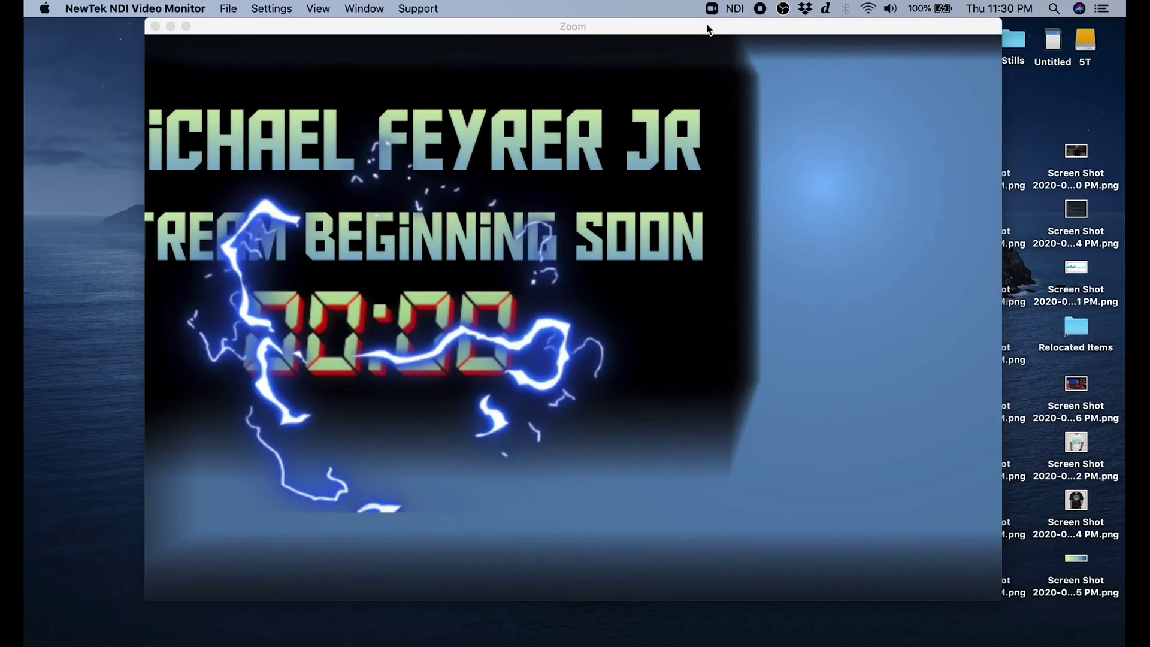
# Maximize the meeting window, review its Audio Settings, then return to OBS's Wait scene.
pyautogui.doubleClick(689, 28)
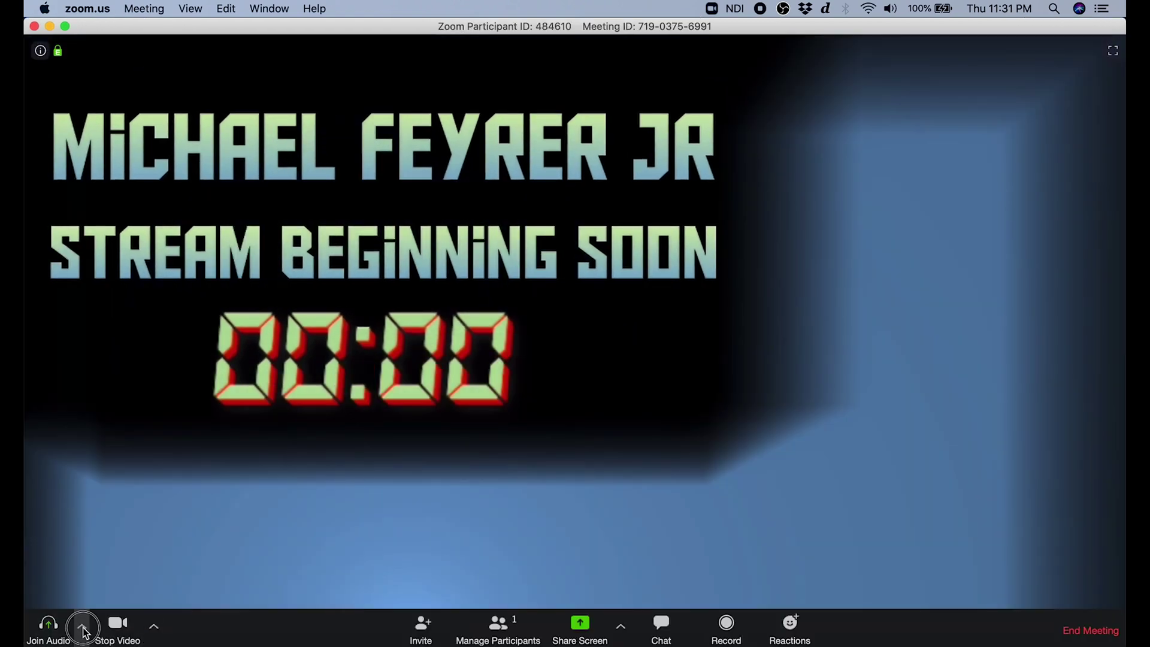
pyautogui.click(83, 627)
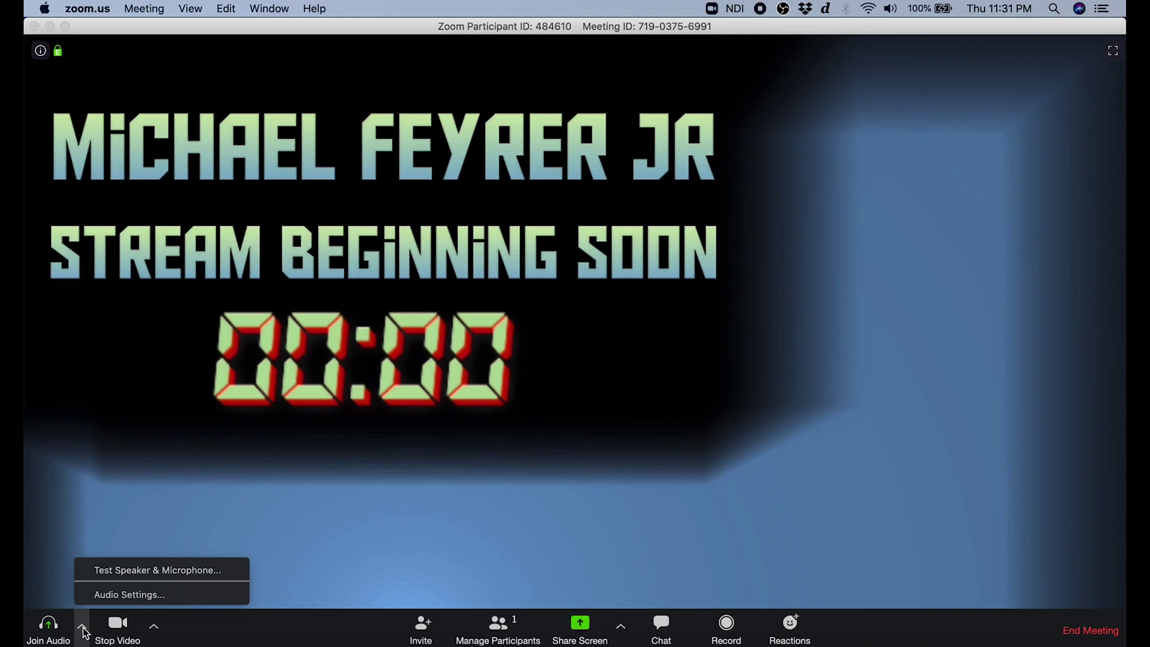
pyautogui.click(122, 600)
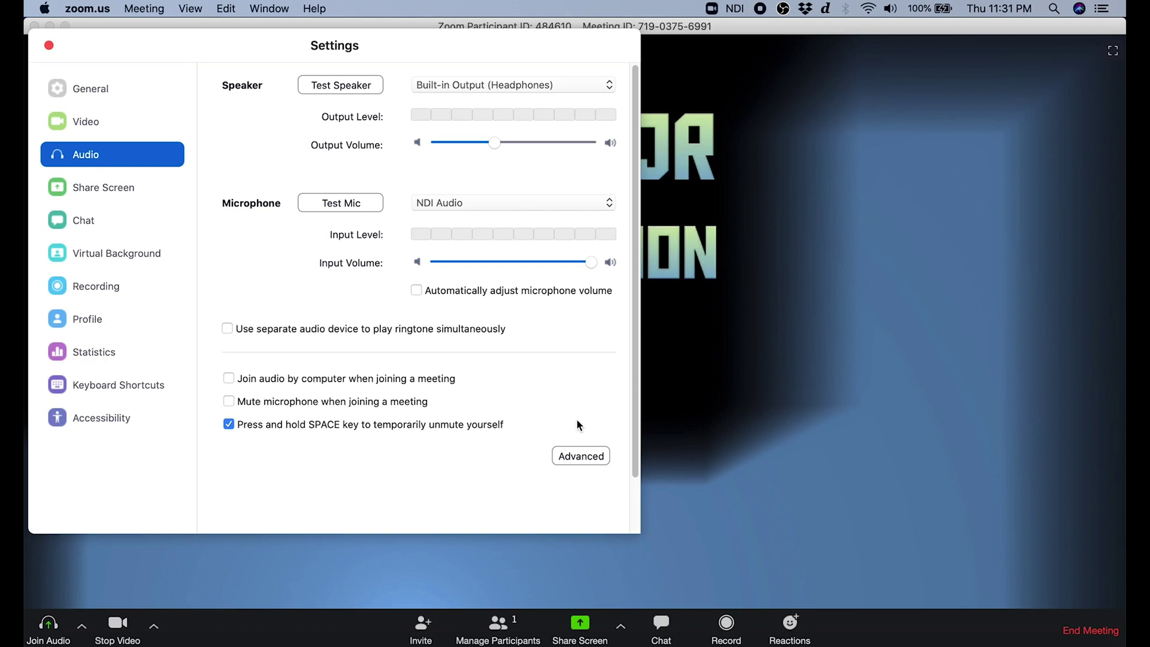
pyautogui.click(49, 46)
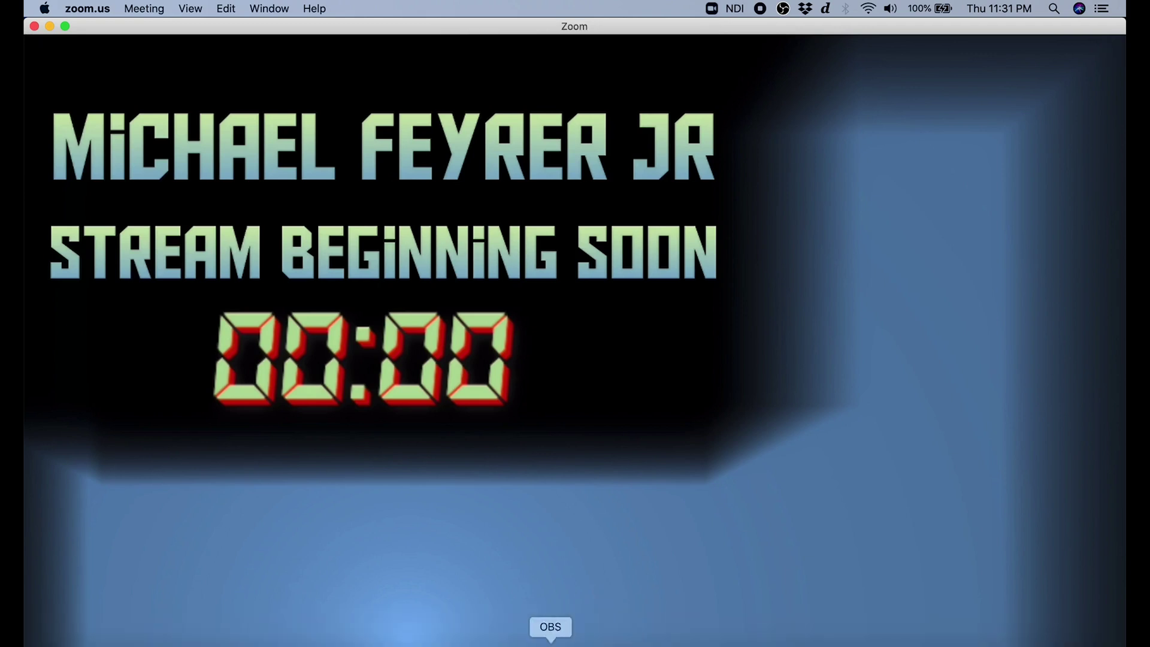
pyautogui.click(552, 640)
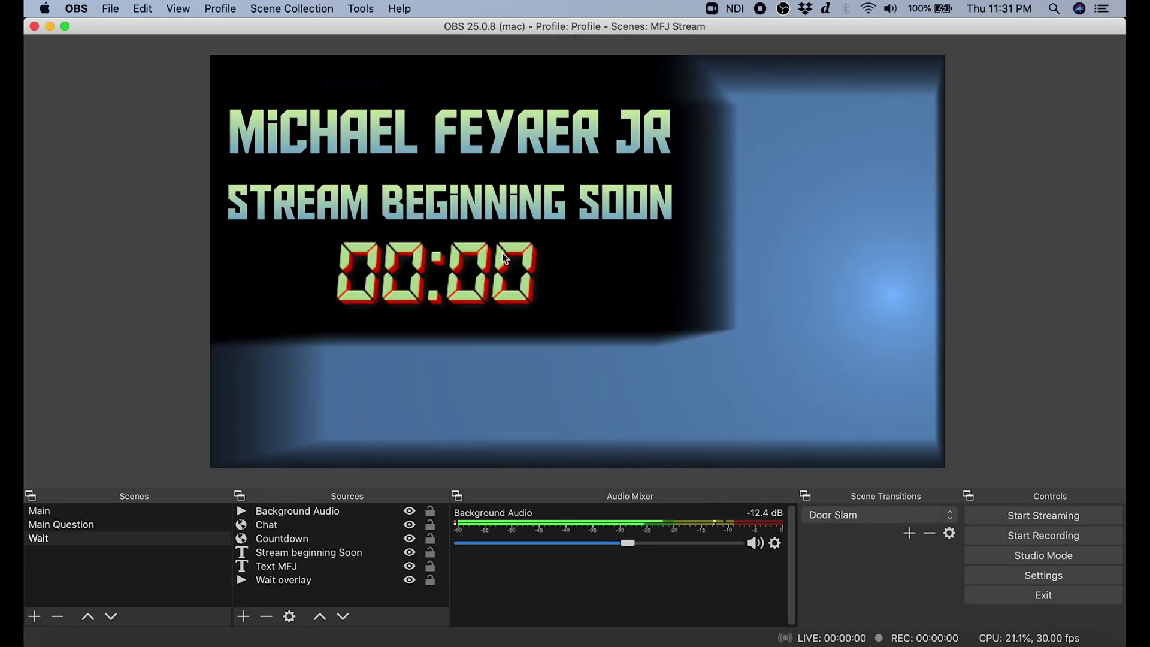
# Tick Main Output in OBS's NDI™ Output settings, leaving Preview Output unticked.
pyautogui.click(360, 9)
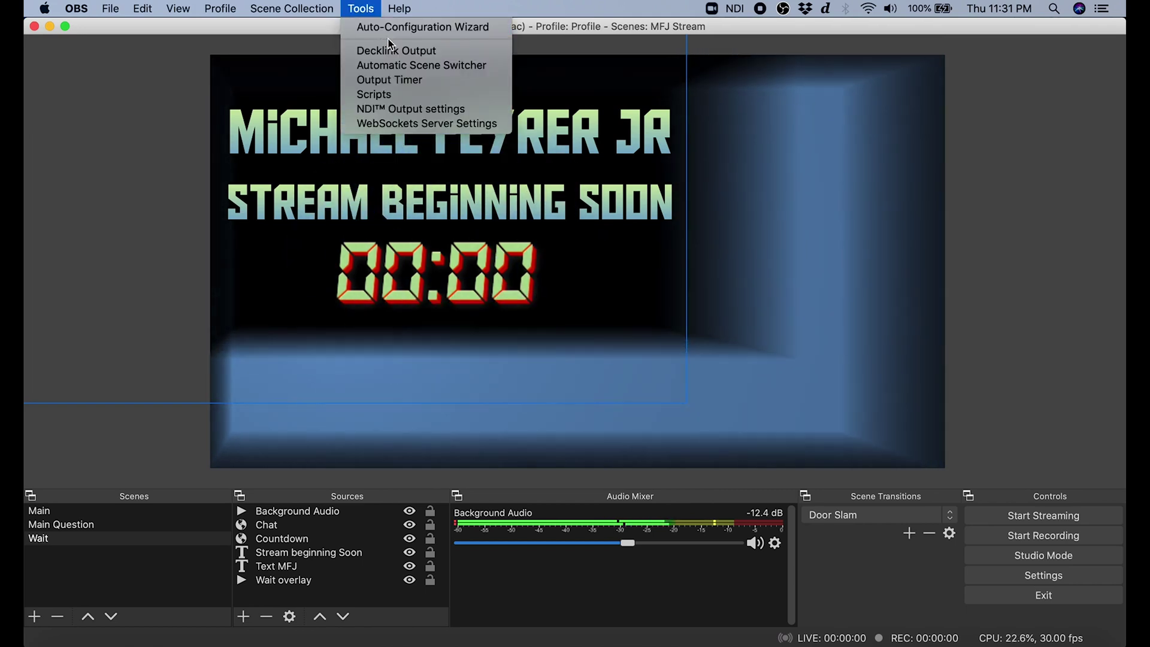
pyautogui.click(425, 110)
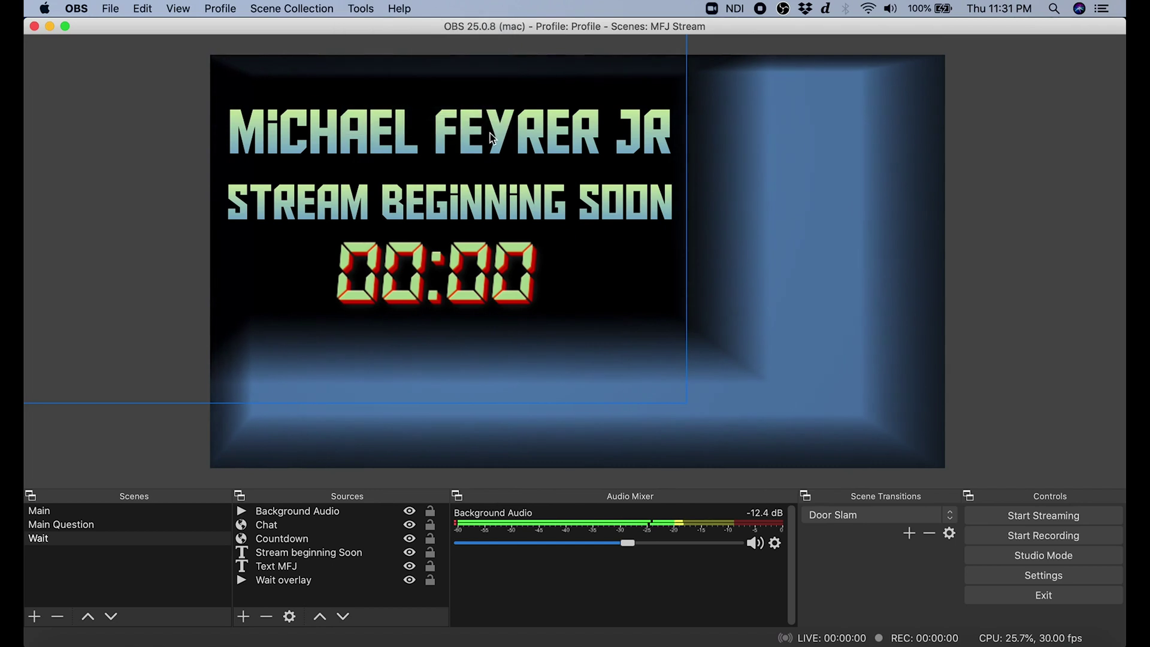
pyautogui.click(473, 63)
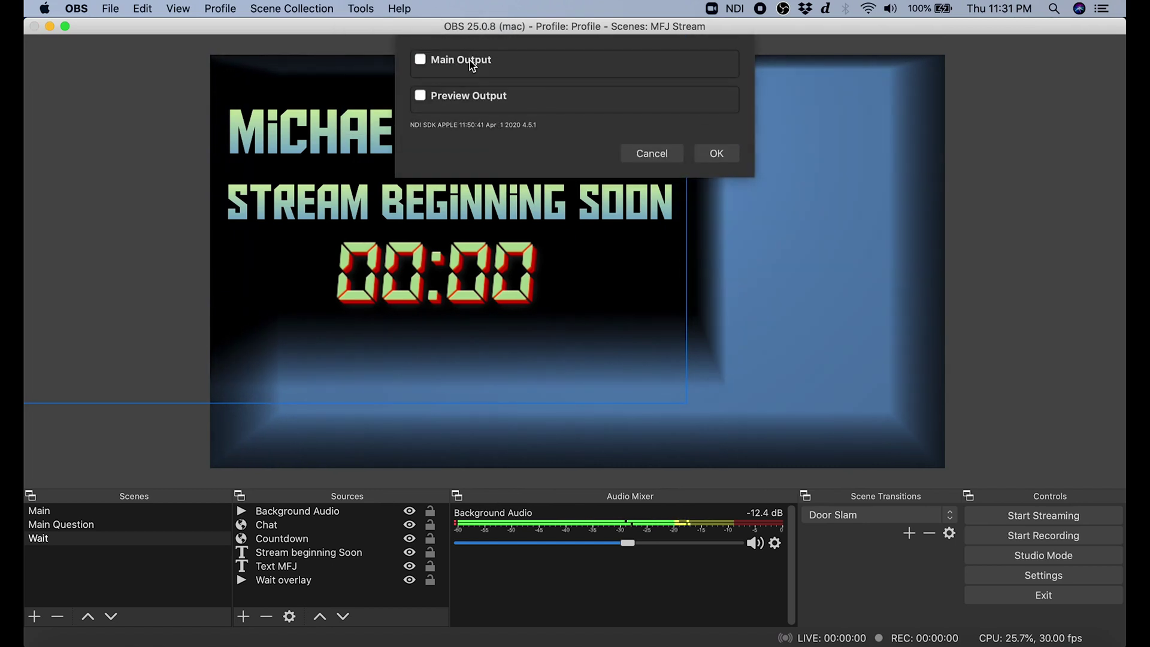
pyautogui.click(474, 62)
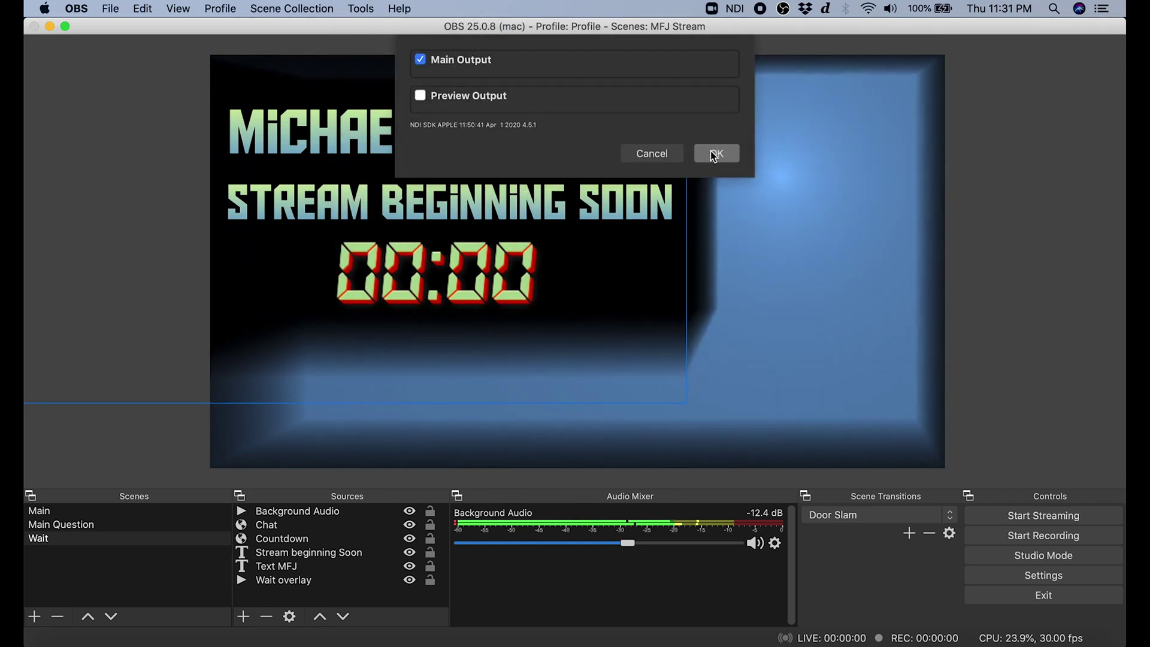